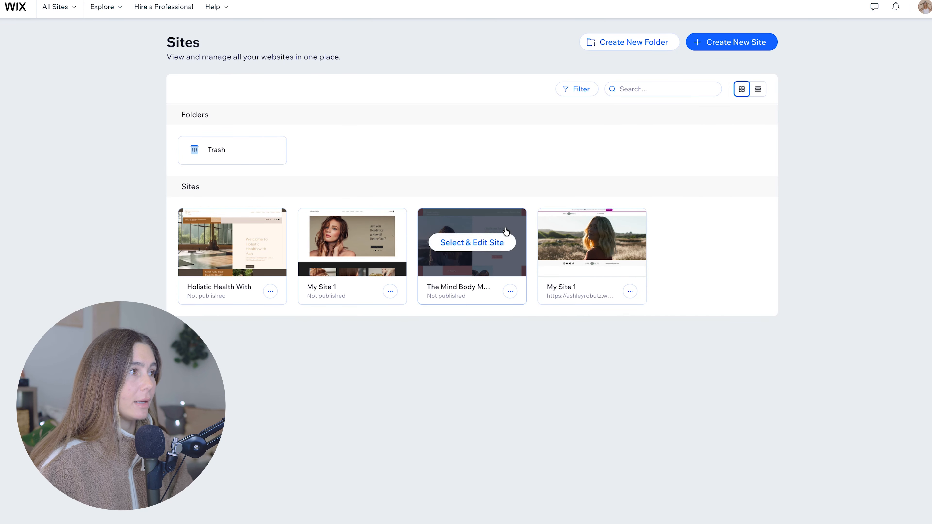
- Open the booking calendar of the Holistic Health With site and choose the quick action for adding an app
mouse_move(226, 242)
click(229, 243)
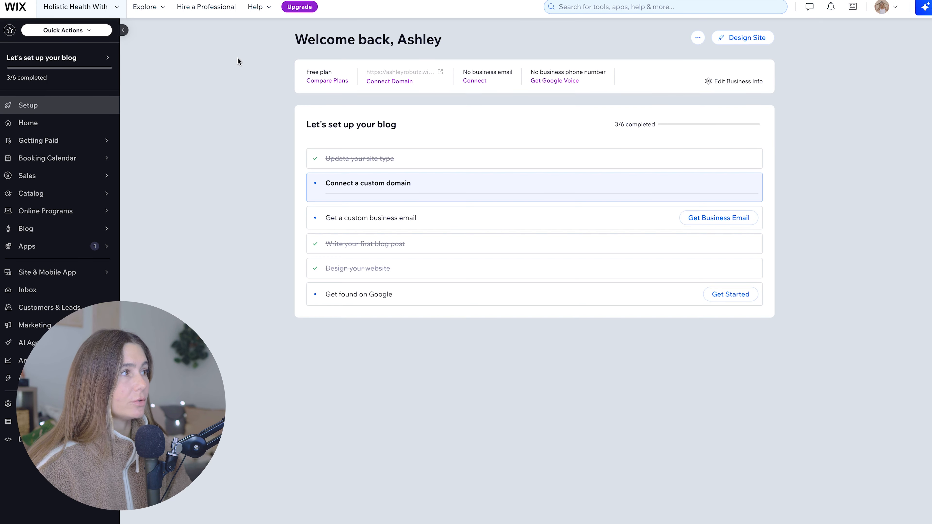
click(41, 158)
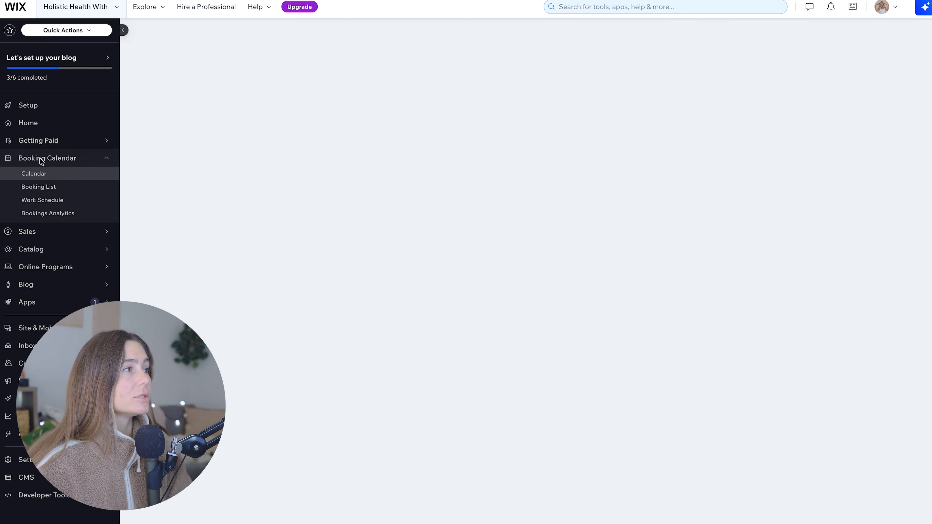
click(638, 197)
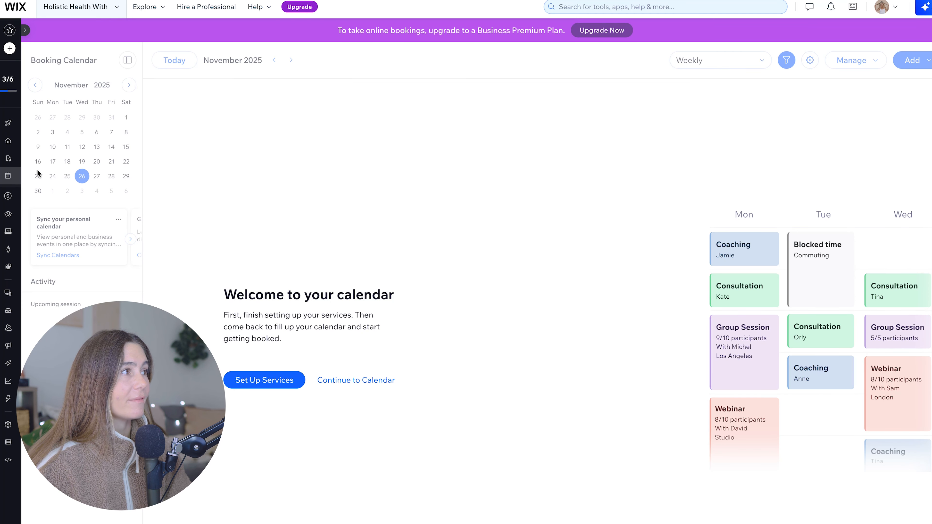
mouse_move(6, 177)
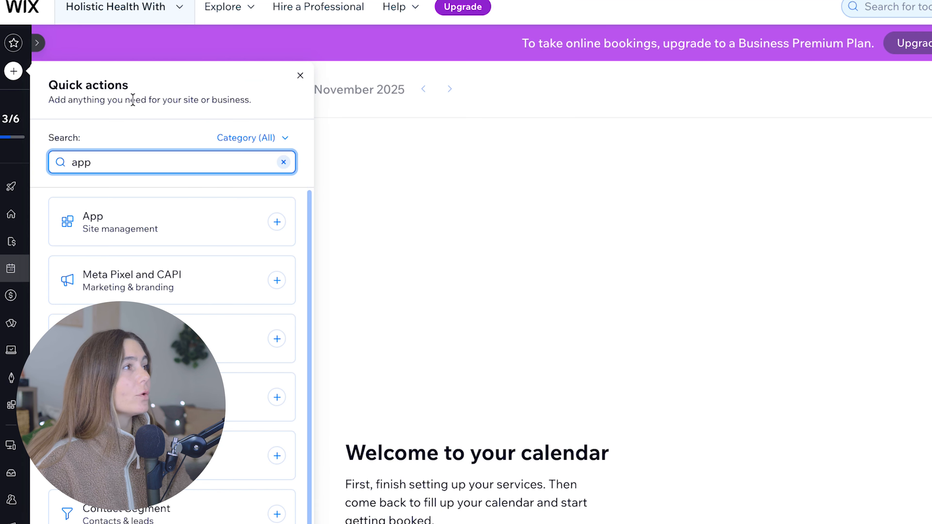
click(166, 222)
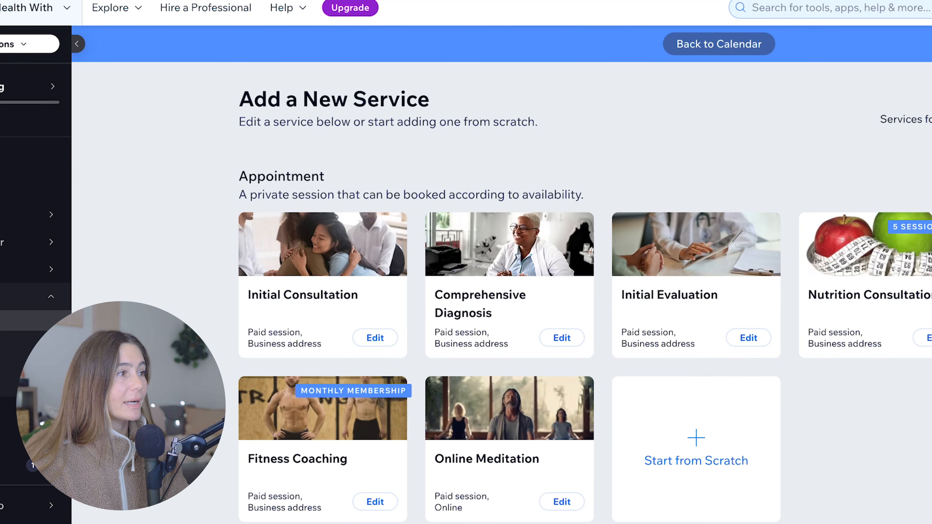
- Start a new appointment service from scratch
scroll(821, 392, down, 5)
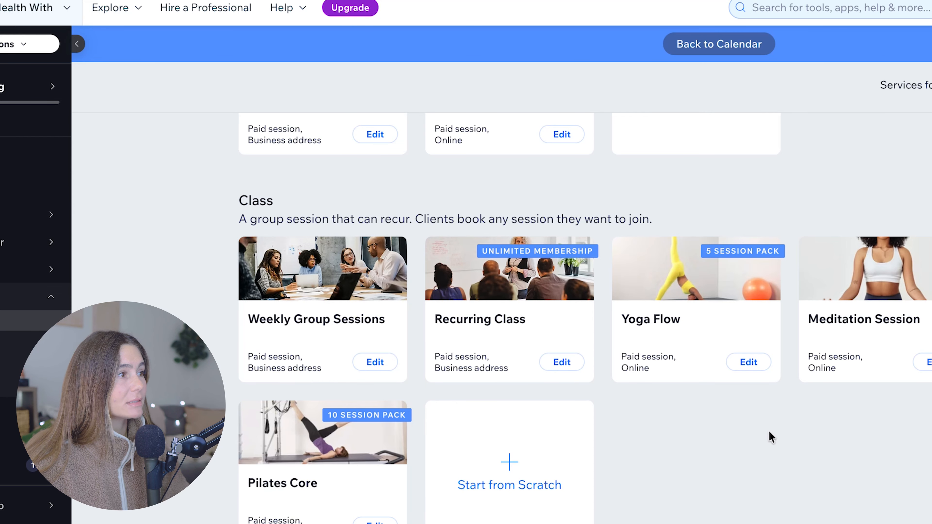
scroll(901, 426, up, 5)
click(699, 435)
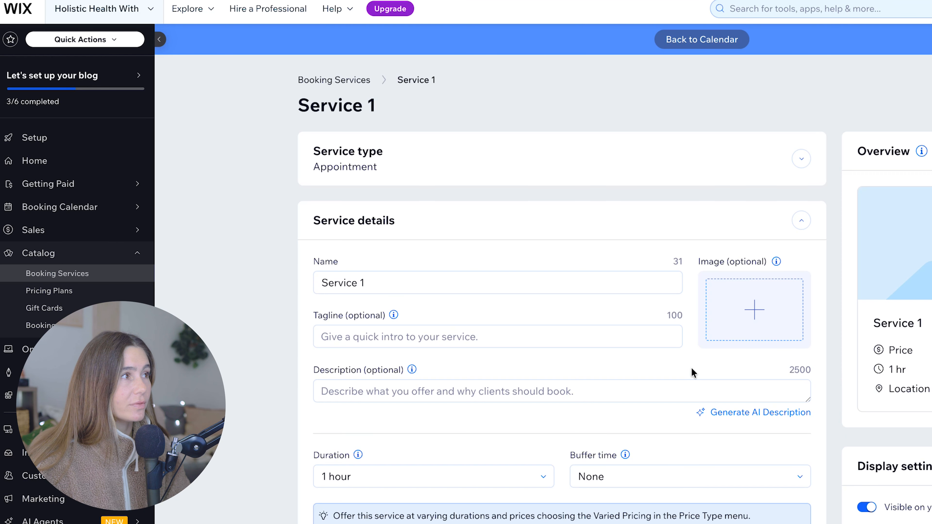
- Name the service "1-1 Coaching Call" and describe it as "This is a single session to help with nutrition coaching."
triple_click(466, 283)
text(1-1 Coaching Call)
click(551, 392)
text(This is a single session to help with nutrition coaching.)
- Set the service's buffer time to 10 minutes
scroll(453, 410, down, 2)
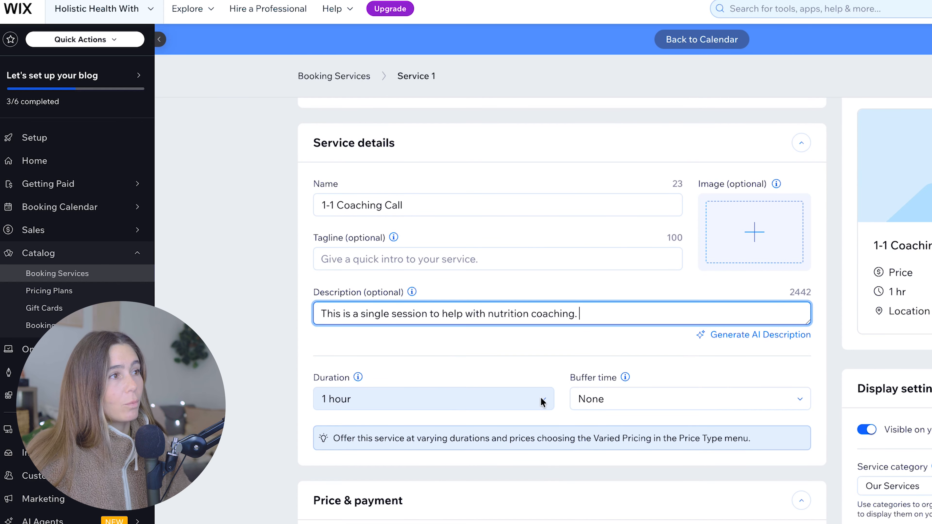
click(651, 400)
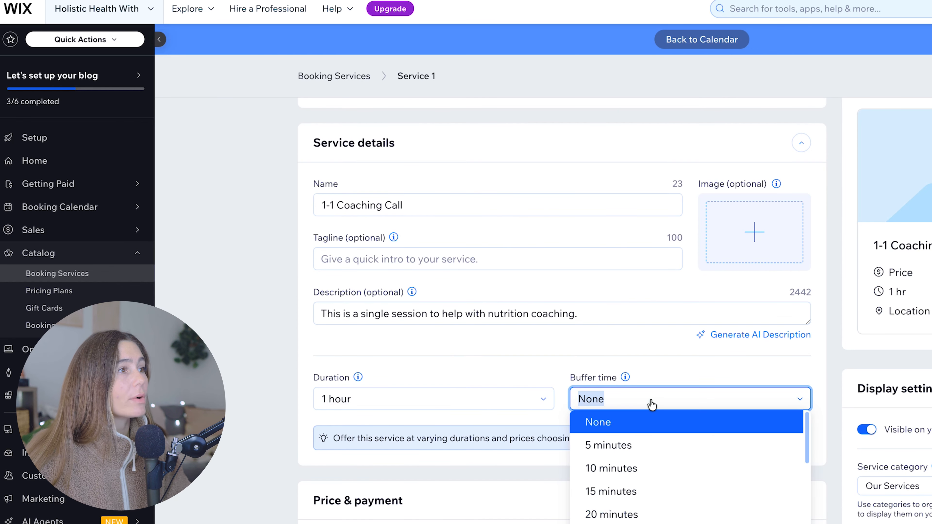
click(673, 446)
click(658, 401)
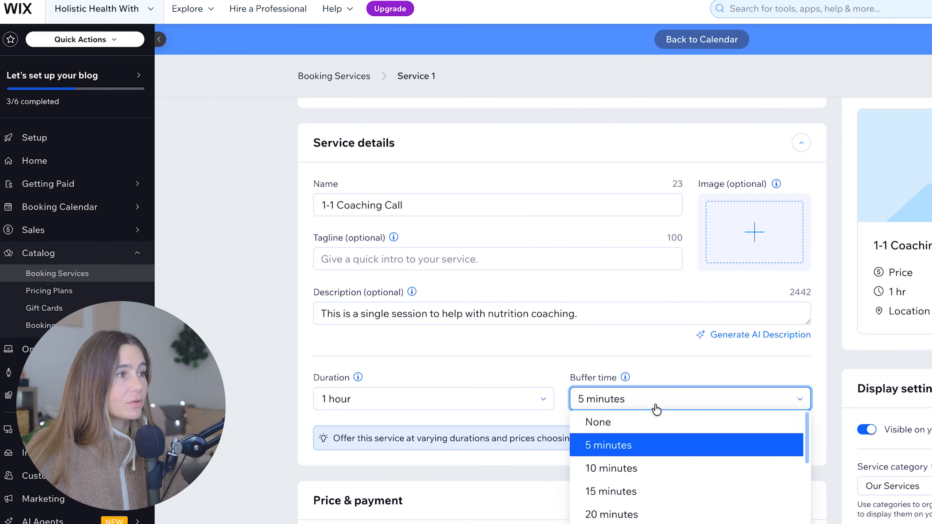
click(659, 469)
- Have clients pay for the service per session at a fixed price of $249
scroll(686, 351, down, 4)
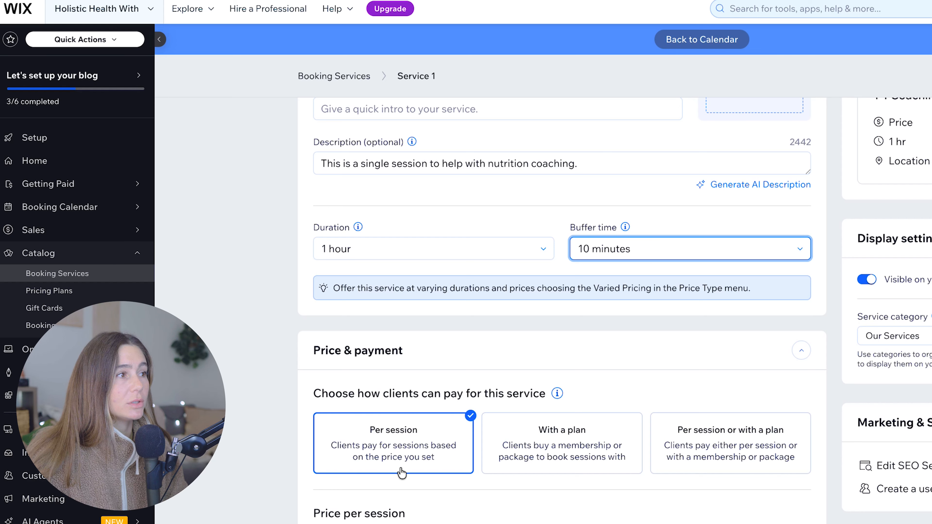
click(595, 449)
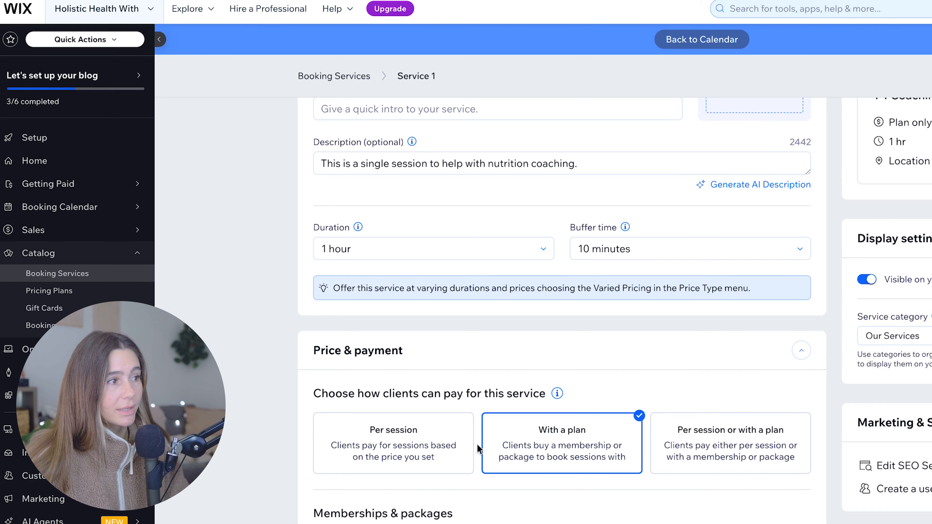
click(408, 451)
click(464, 426)
click(477, 372)
click(594, 397)
text(24)
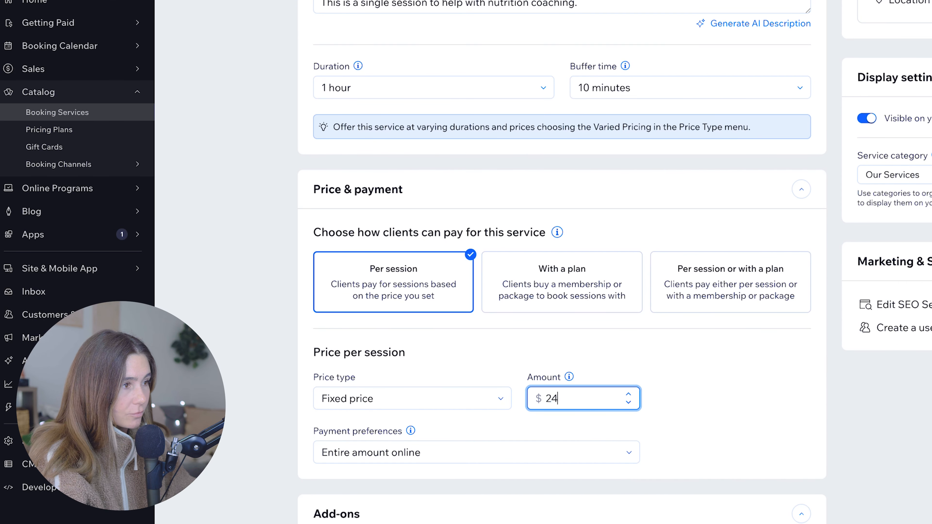
- Set the payment preference to the entire amount online
scroll(452, 347, down, 3)
click(452, 347)
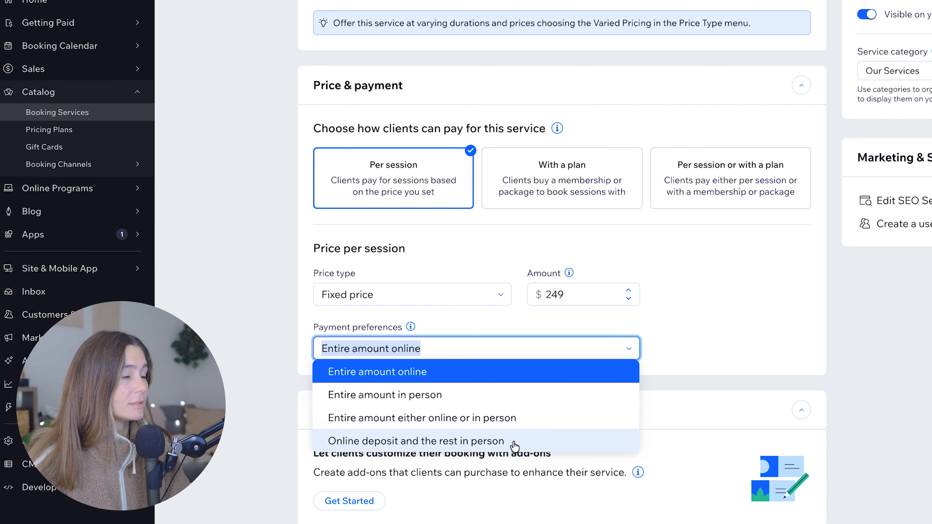
click(439, 378)
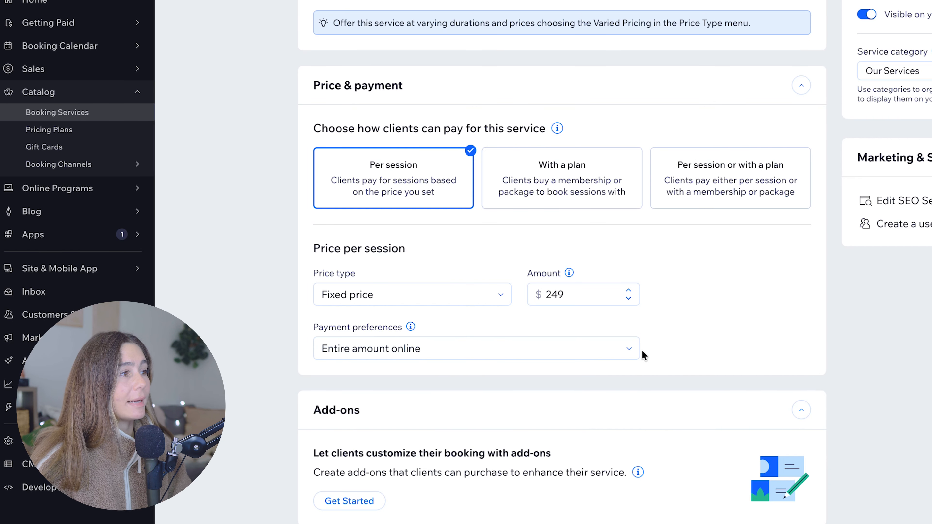
- Review the service's add-ons, location, video conferencing and assigned staff settings
scroll(742, 341, down, 3)
scroll(742, 340, down, 3)
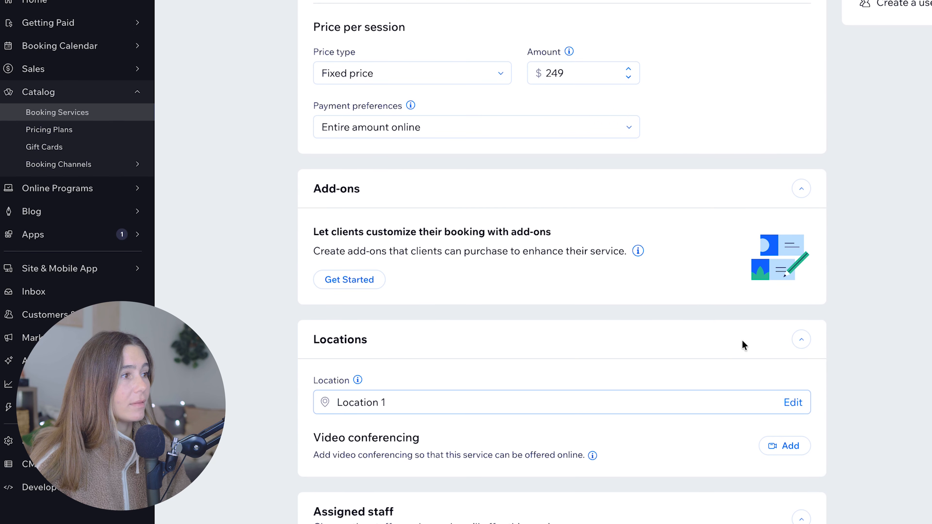
scroll(743, 346, down, 1)
click(616, 379)
click(763, 219)
click(766, 412)
click(762, 218)
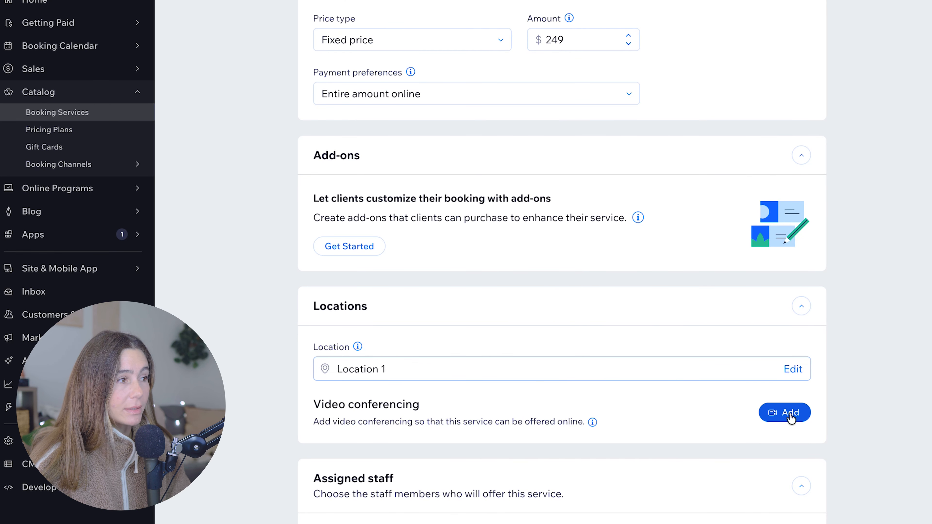
scroll(705, 403, down, 6)
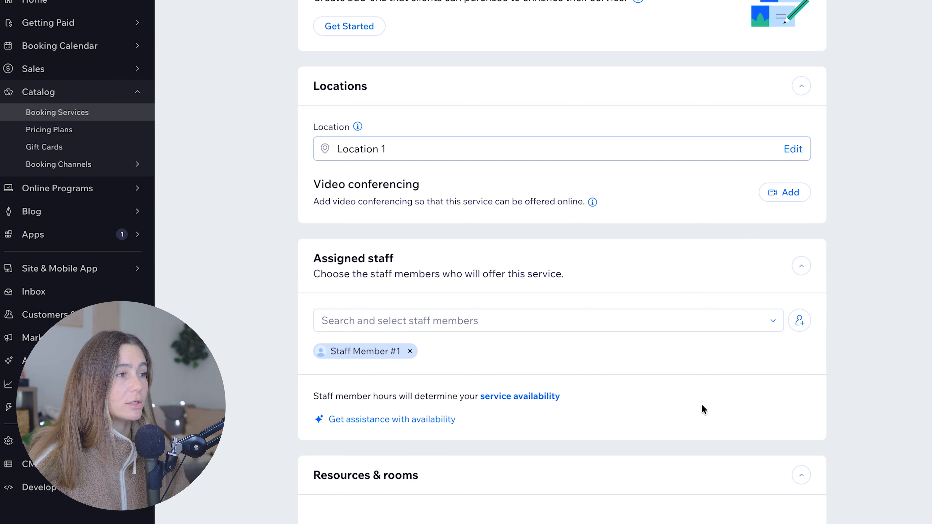
click(405, 313)
click(821, 391)
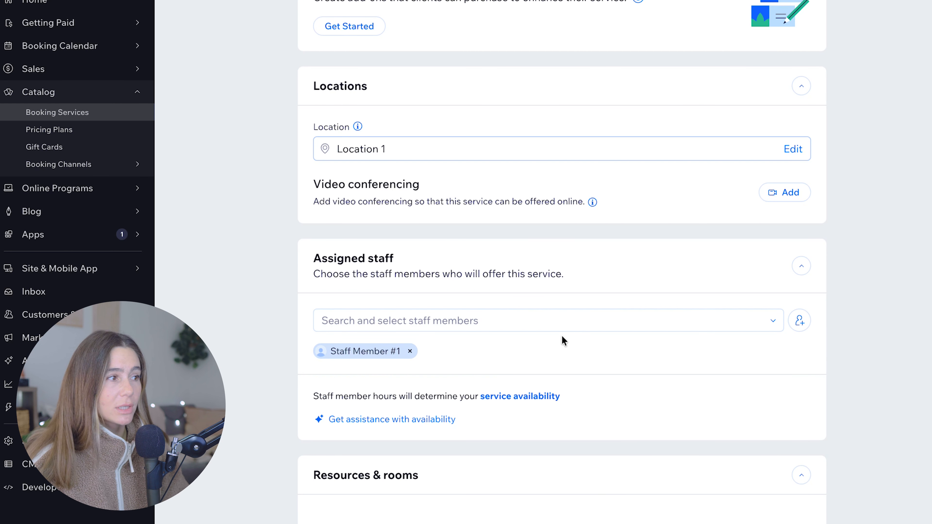
- Review the service's resources, images and available booking policies
scroll(562, 339, down, 7)
scroll(563, 342, down, 6)
click(759, 238)
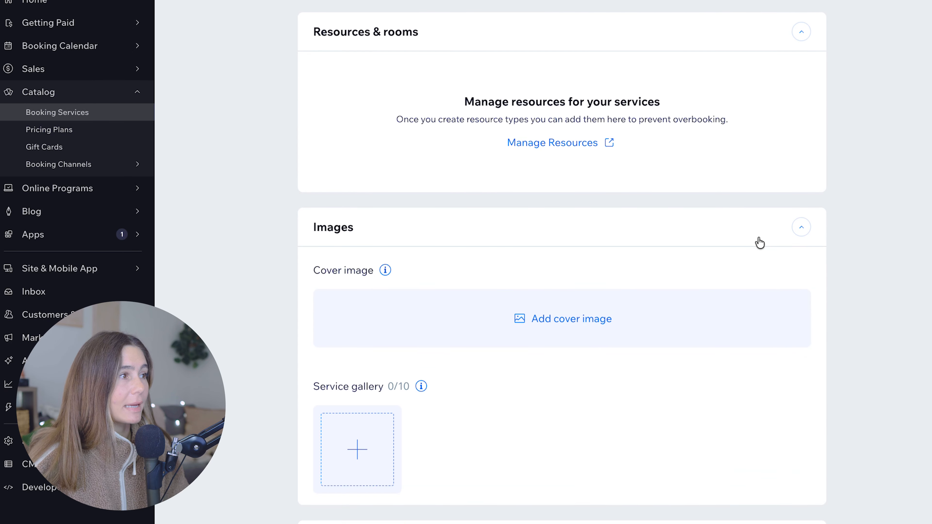
scroll(624, 363, down, 6)
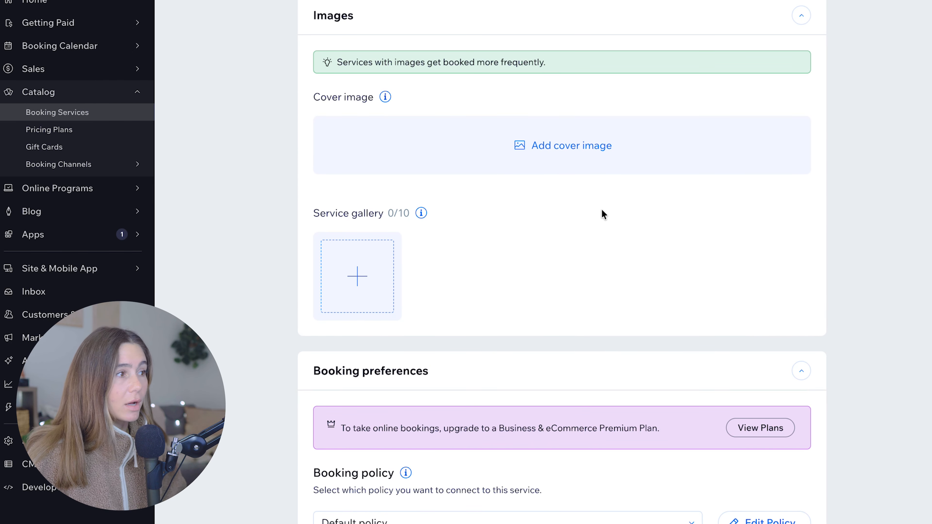
scroll(613, 211, down, 2)
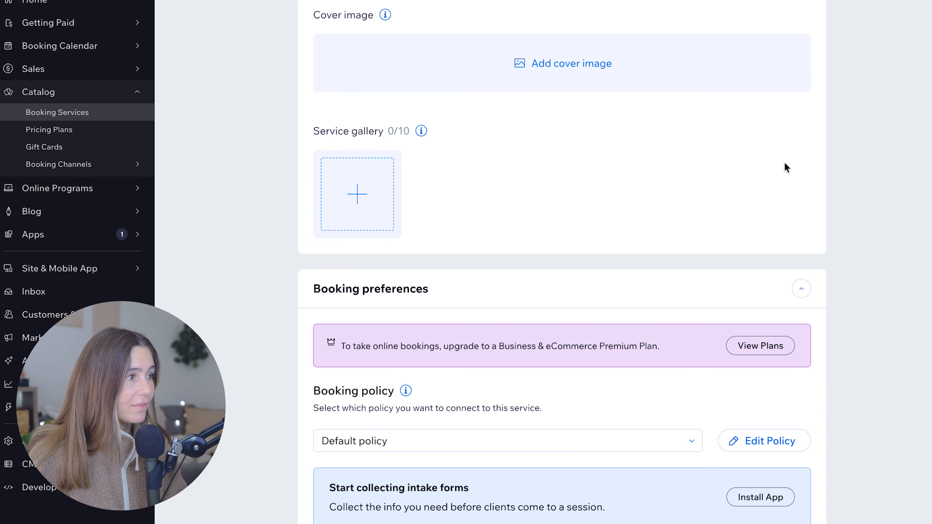
scroll(784, 167, down, 3)
click(523, 336)
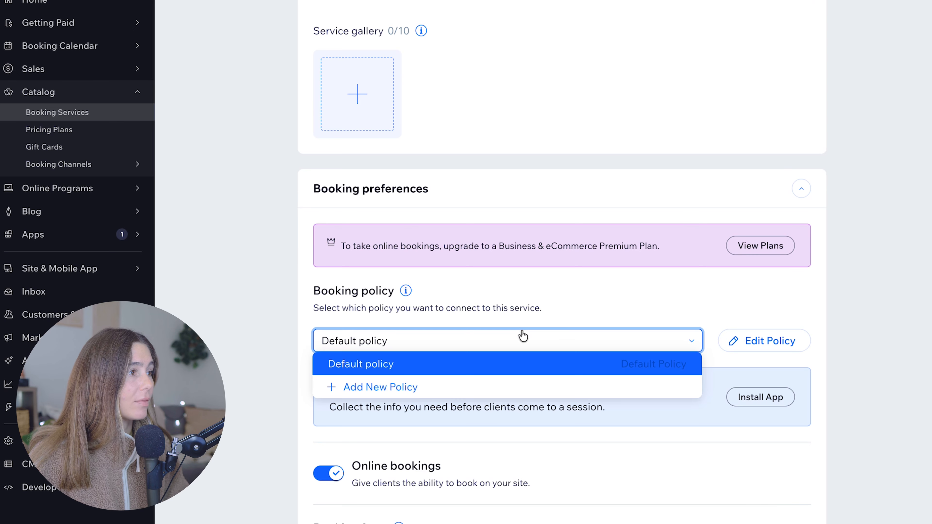
click(566, 305)
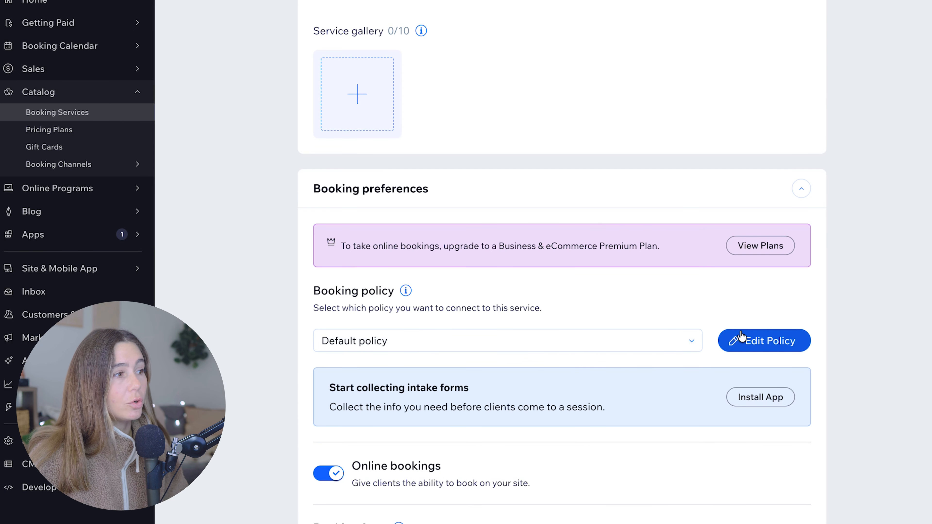
- Open the default booking form in the form editor from the service's booking preferences
scroll(743, 338, down, 2)
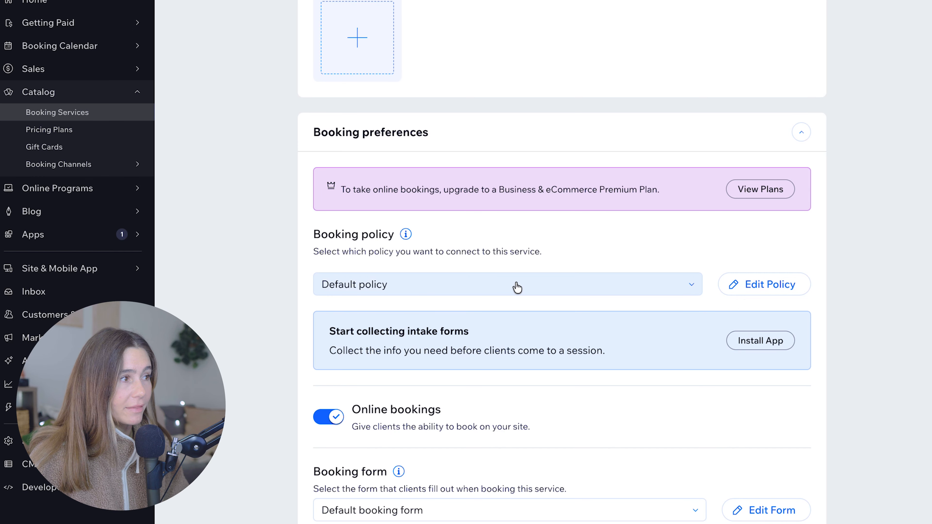
scroll(514, 287, down, 3)
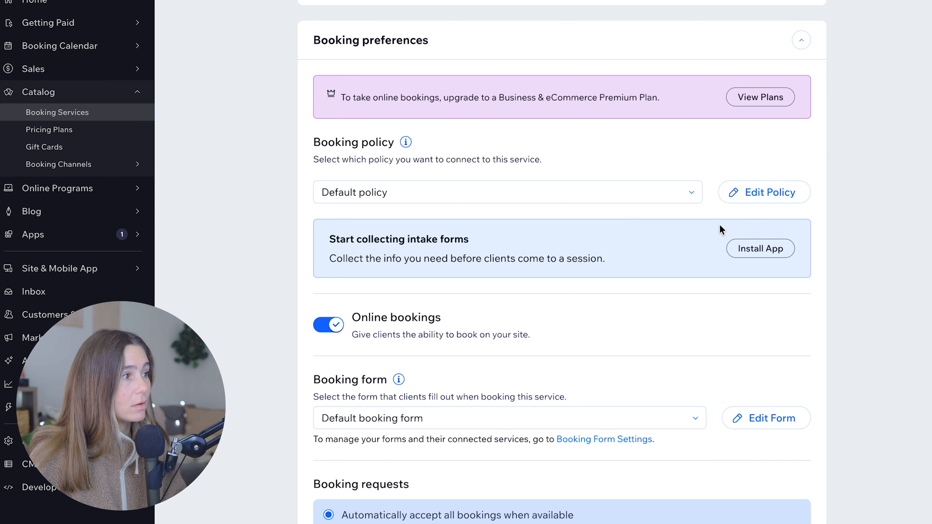
click(492, 416)
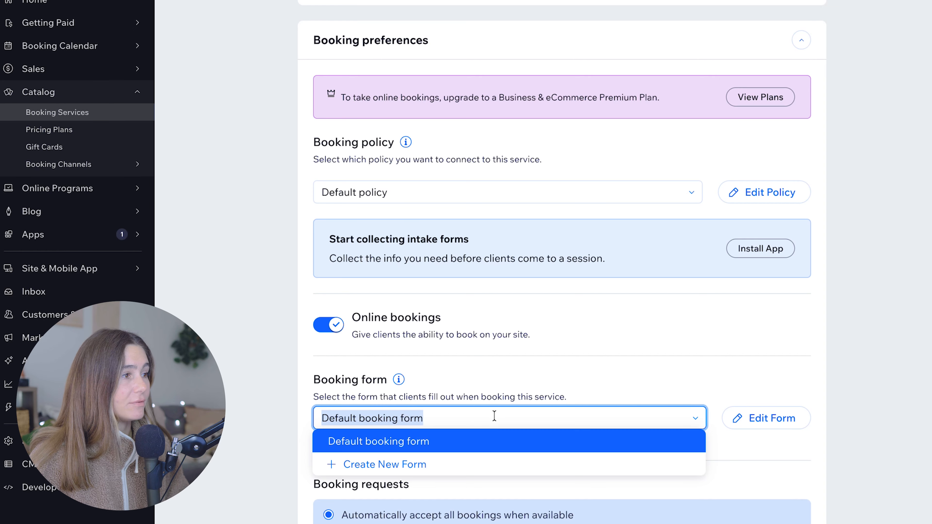
click(422, 465)
click(726, 293)
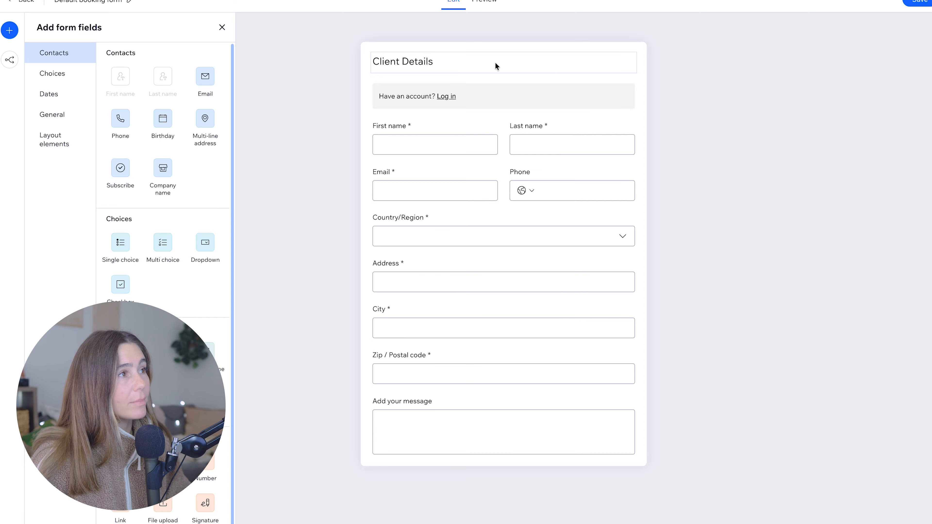
- Add a single choice field to the booking form and title it "What is your main focus point?"
click(488, 59)
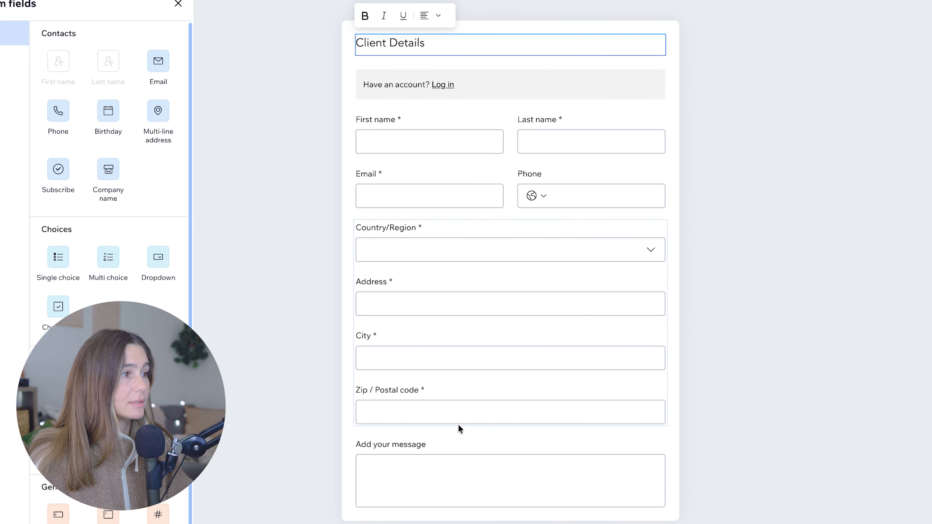
click(441, 476)
click(406, 422)
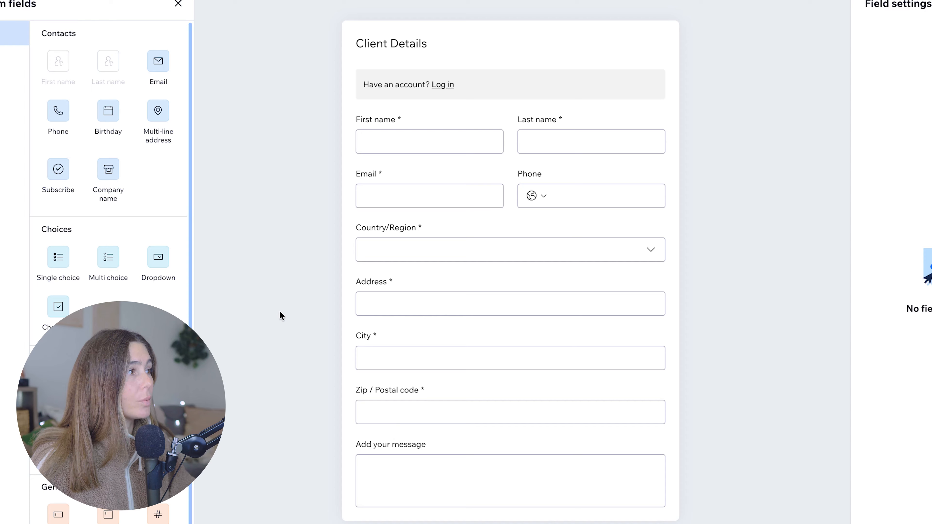
click(58, 257)
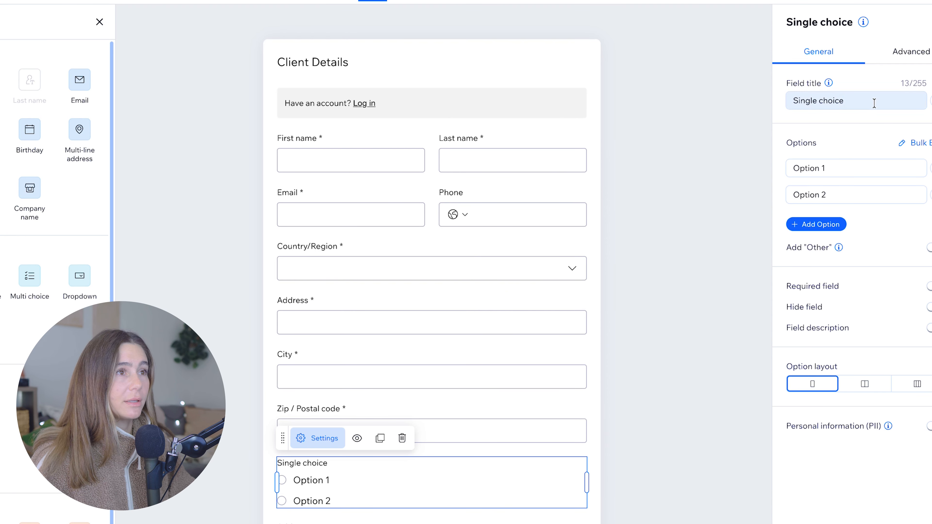
triple_click(874, 104)
text(What is your main focus point?)
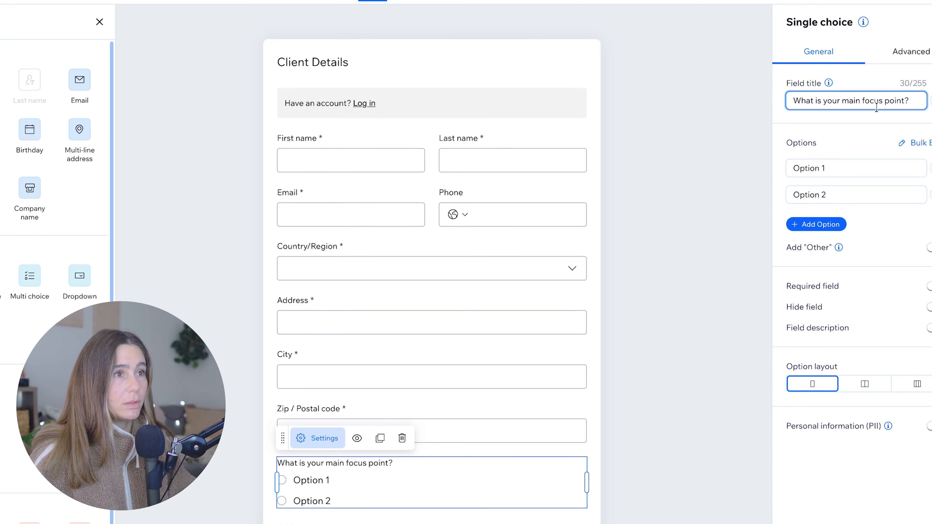
- Name the first two options of the focus point question "Nutrition Plan" and "Relationship with Food"
triple_click(875, 168)
text(Nutri)
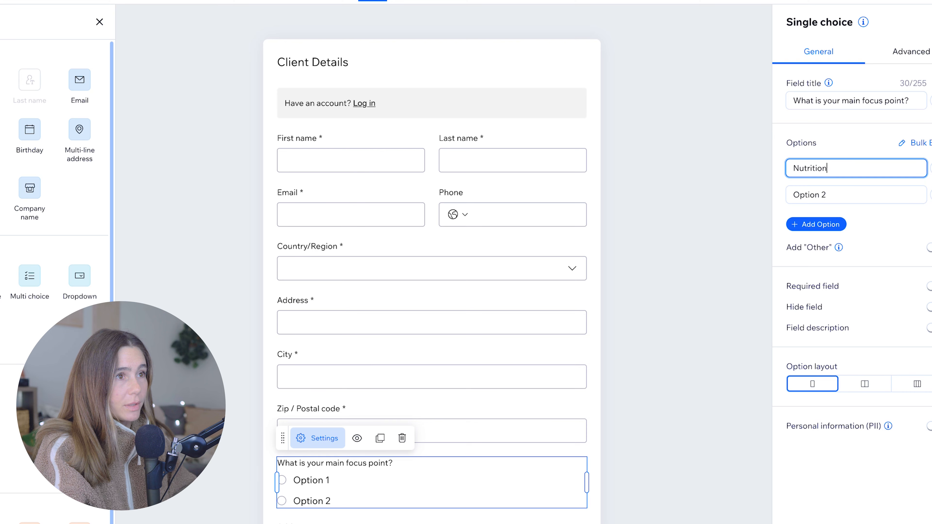
triple_click(855, 195)
text(Rela)
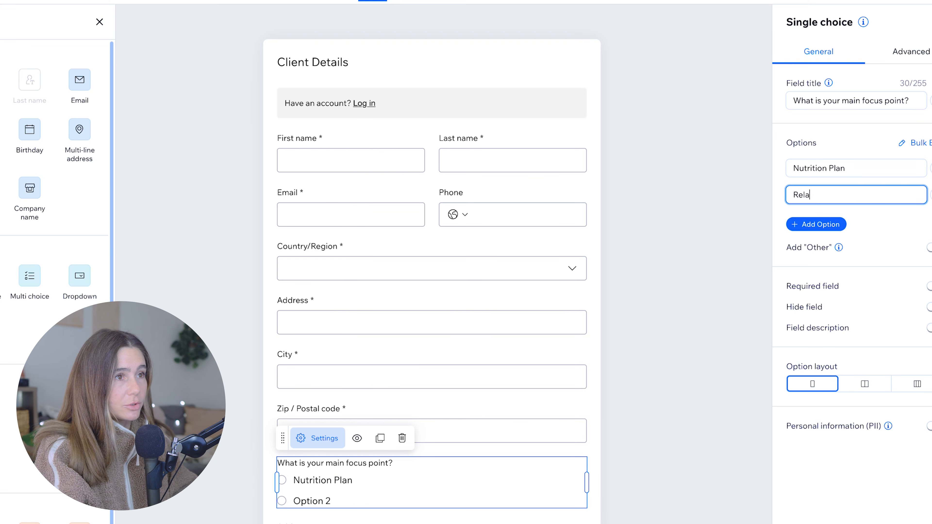
text(tionship with Food)
- Add two more options to the question: "Finding a healthy balance of food" and "Nutrition for weight loss"
click(841, 224)
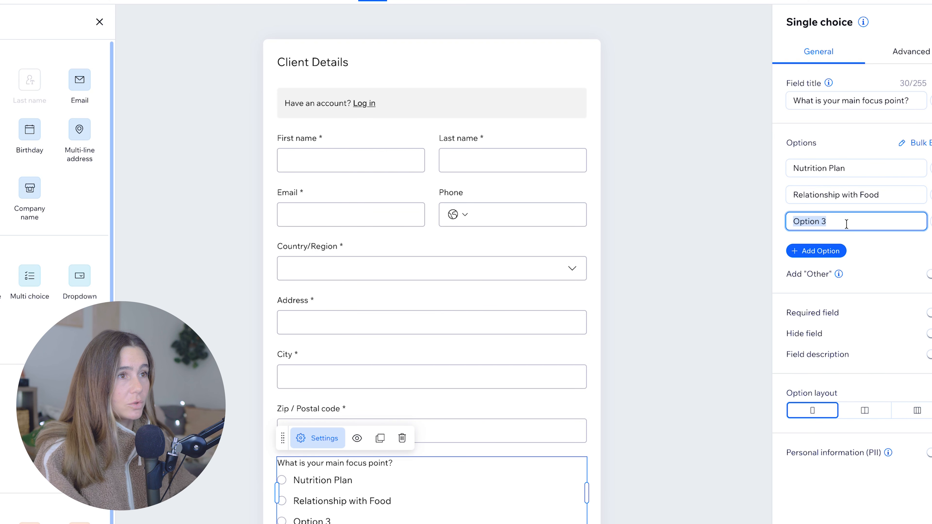
text(Finding a healthy b)
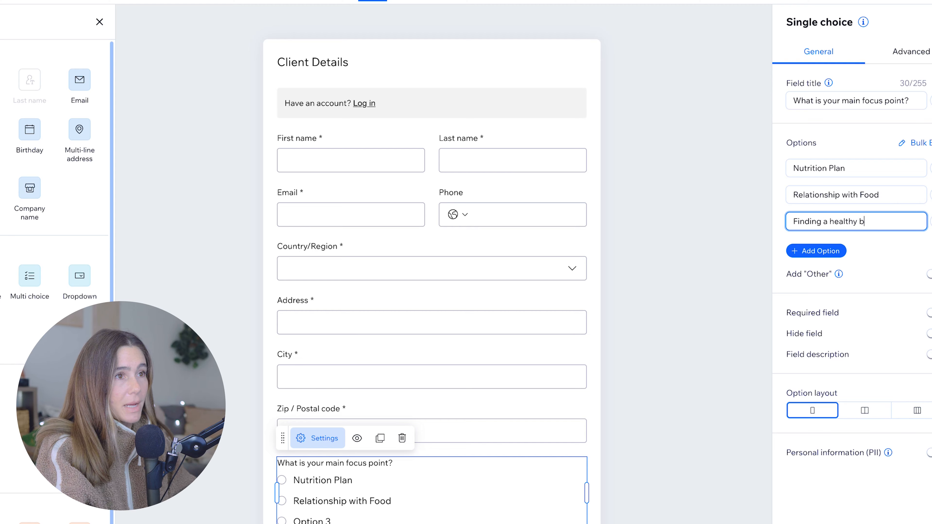
text(alance of food)
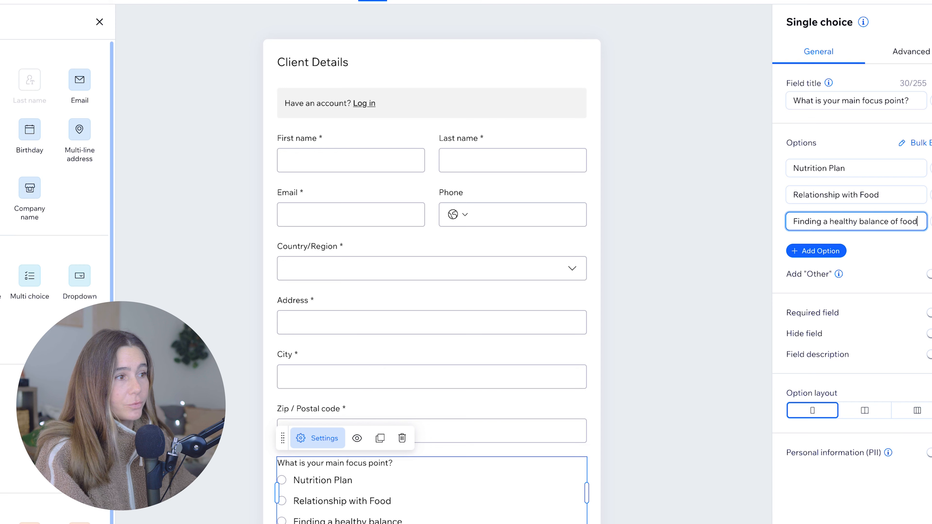
click(815, 251)
text(WE)
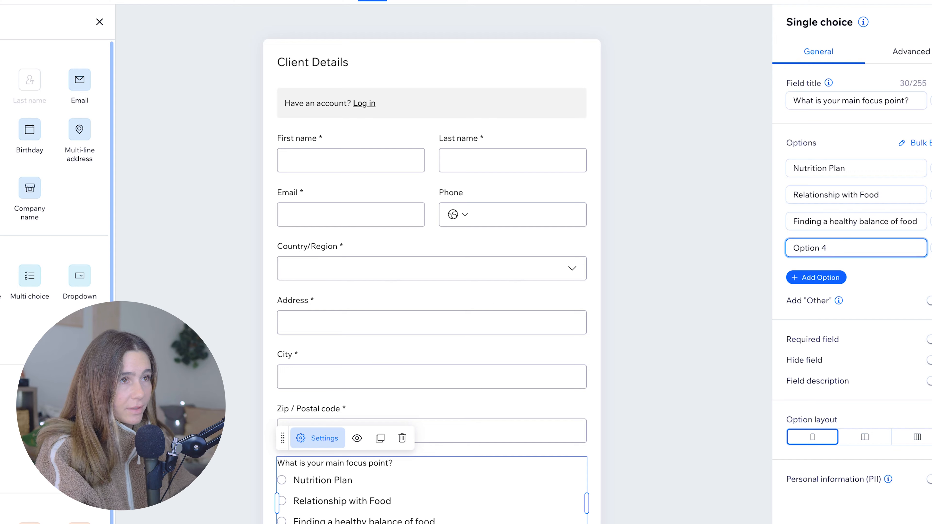
key(BackSpace)
key(BackSpace)
key(BackSpace)
key(BackSpace)
key(BackSpace)
text(Nutrition for weight loss)
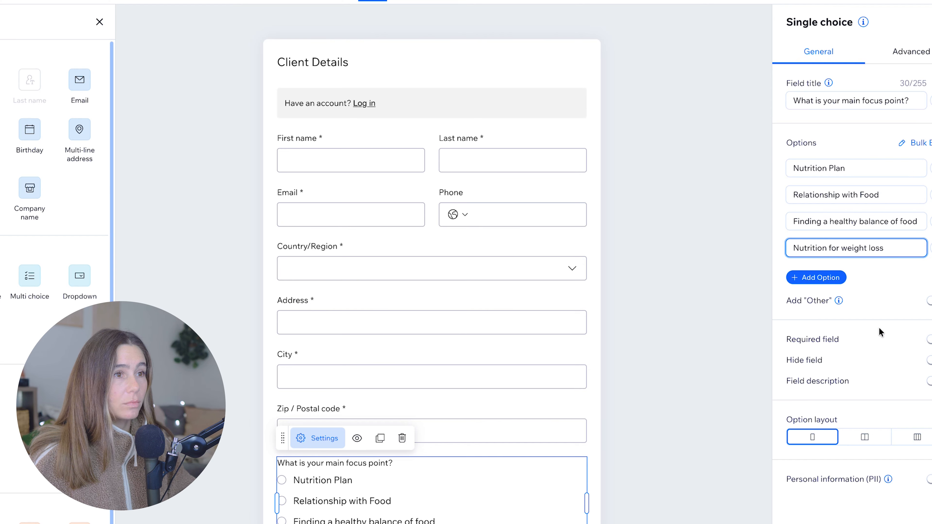
- Add an optional long answer field titled "Please add anything else you need me to know"
click(461, 475)
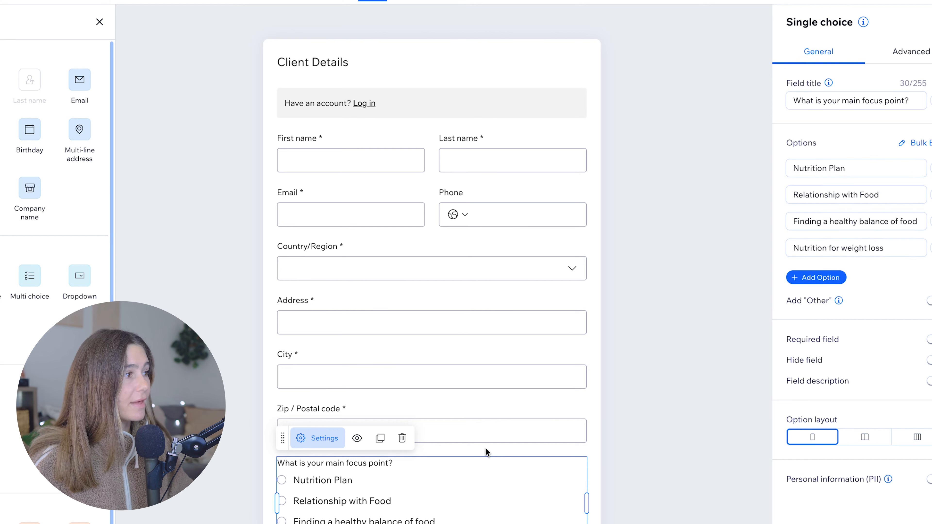
click(453, 412)
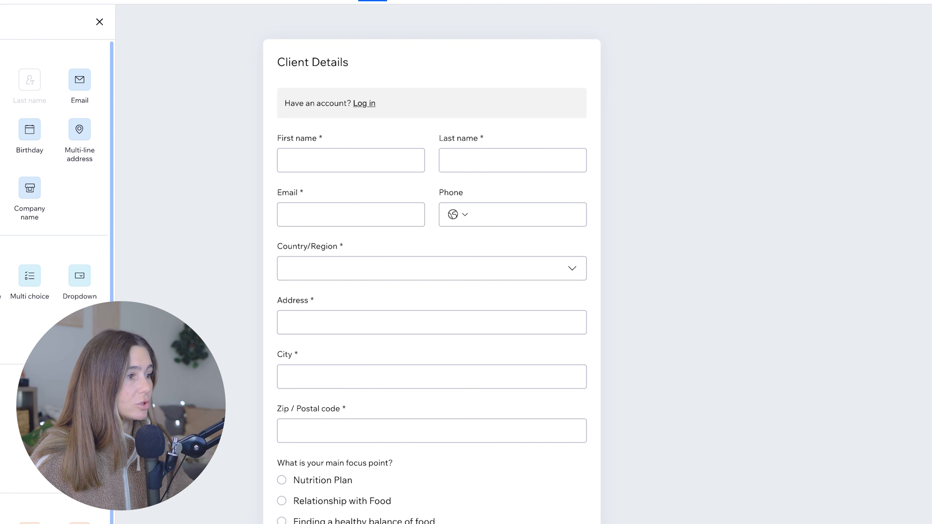
text(Please ad)
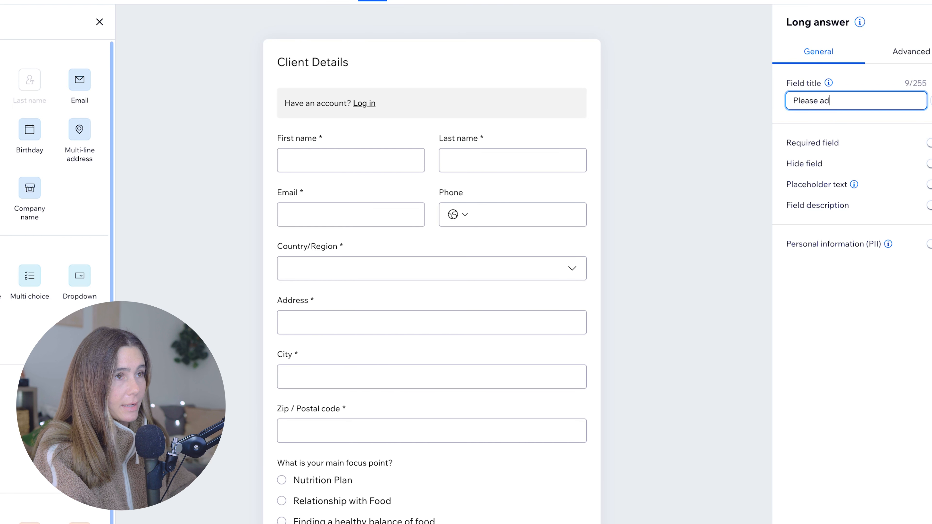
text(d anything else you ne)
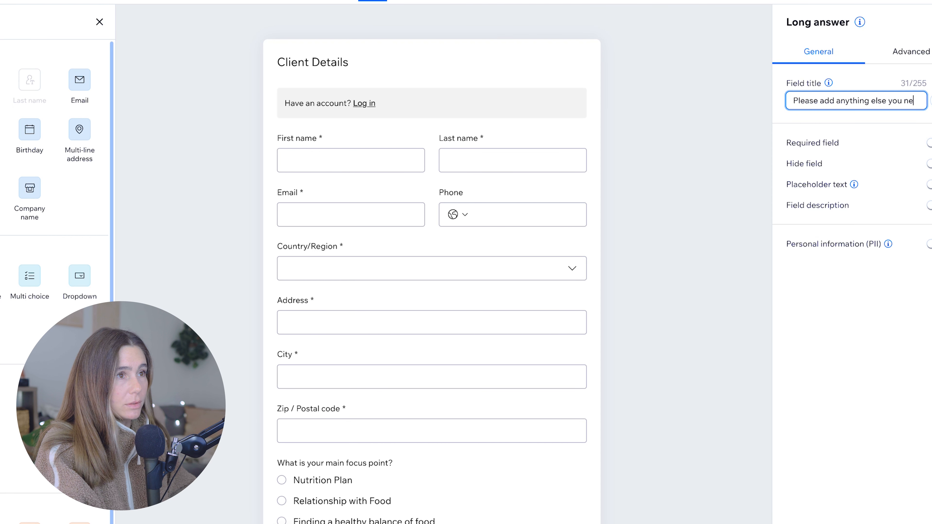
text(ed me to know)
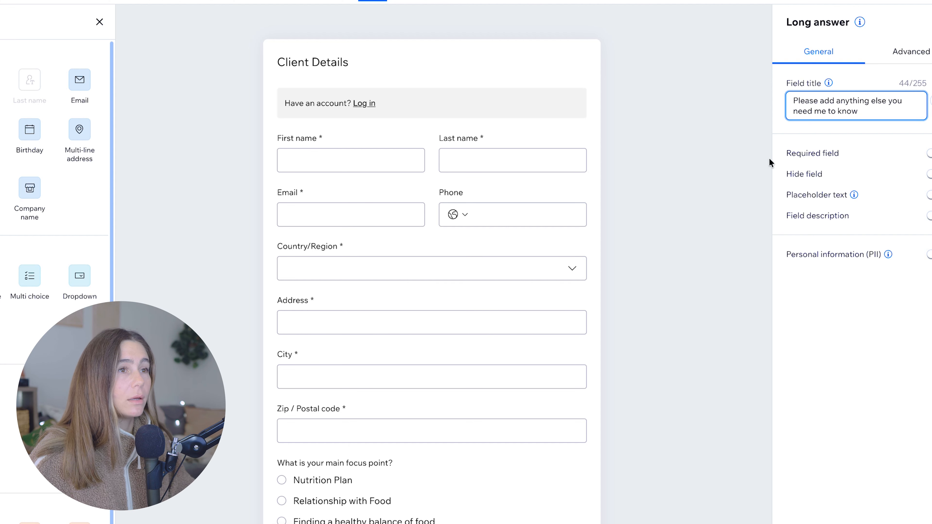
click(930, 154)
click(930, 154)
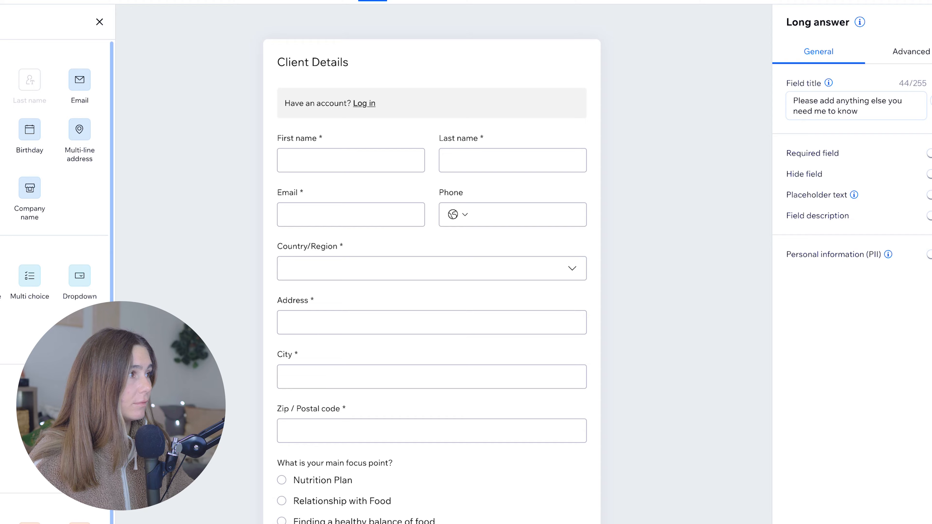
- Add a required long answer field titled "Please write out what you'd like to accomplish during our session. (any specific goals etc.)"
scroll(81, 290, down, 1)
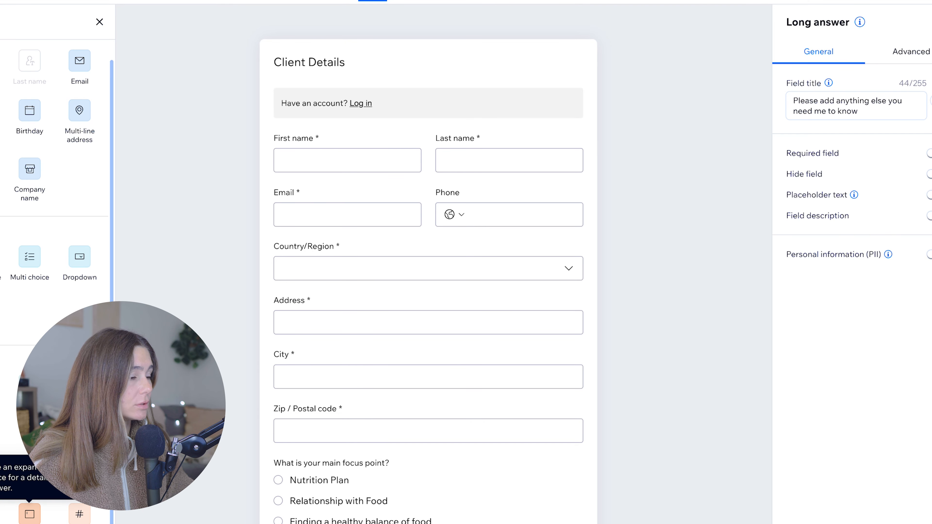
click(29, 514)
triple_click(874, 100)
text(Please write out w)
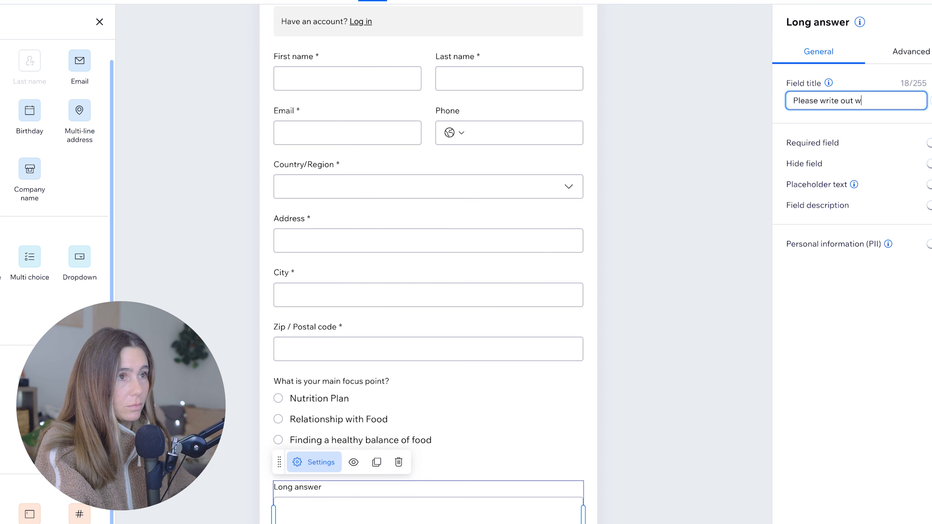
text(accomp)
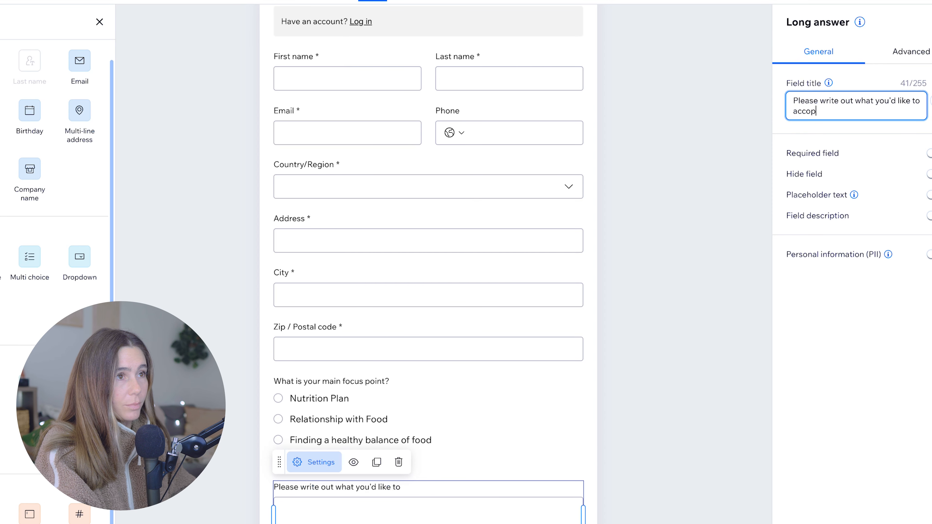
text(lish during our)
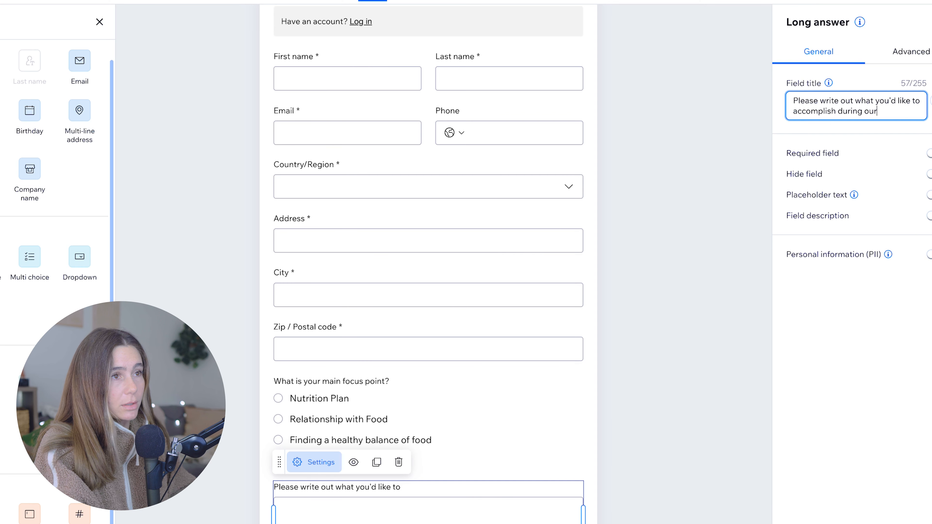
text( session. (any specific goals etc.))
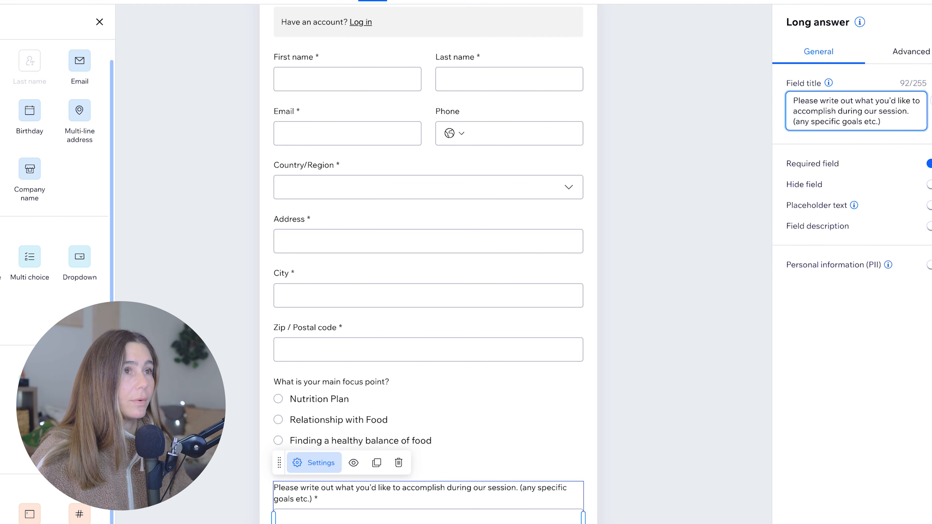
- Save the booking form and assign Default booking form 1 to the 1-1 Coaching Call service
click(927, 1)
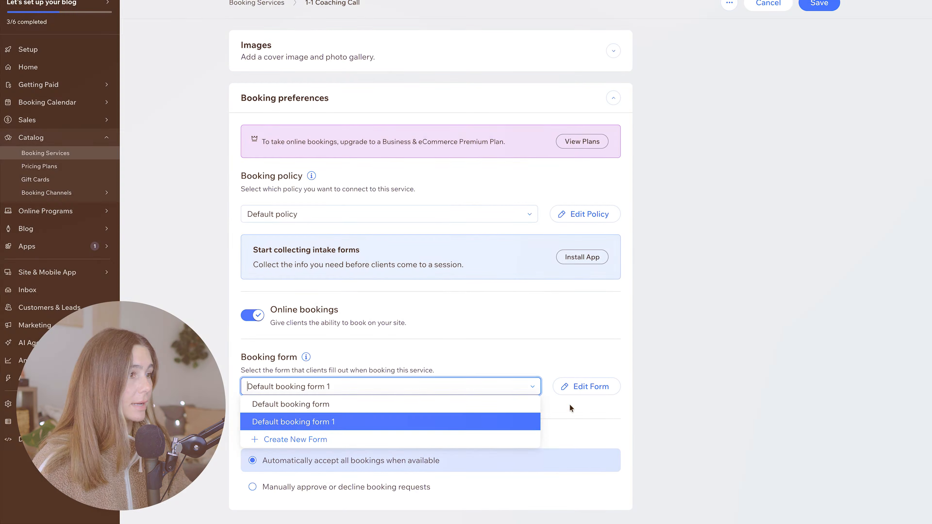
click(316, 419)
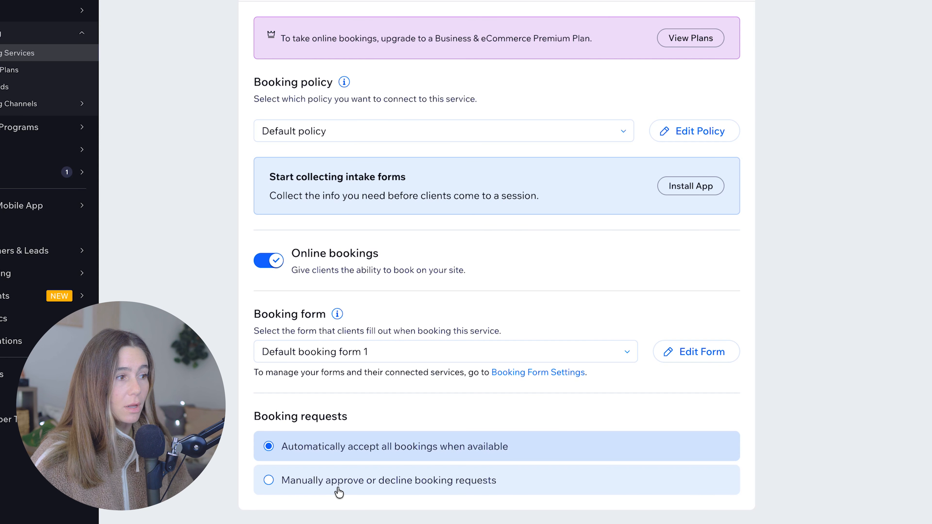
click(340, 492)
scroll(513, 424, down, 2)
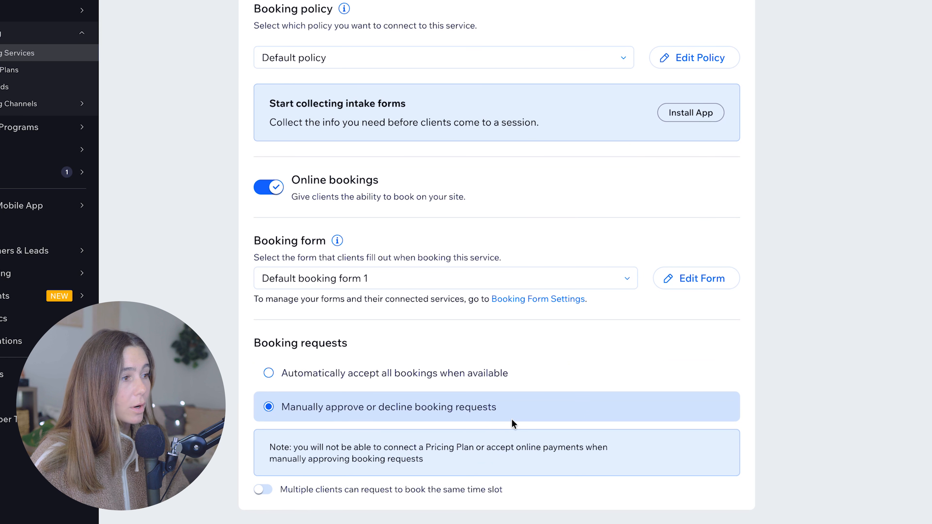
click(444, 378)
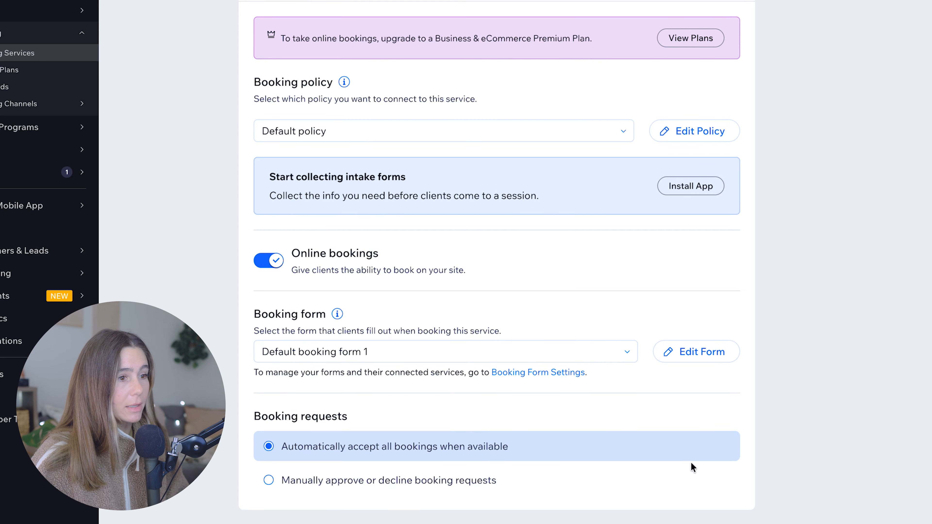
- Save the 1-1 Coaching Call service
scroll(796, 304, up, 20)
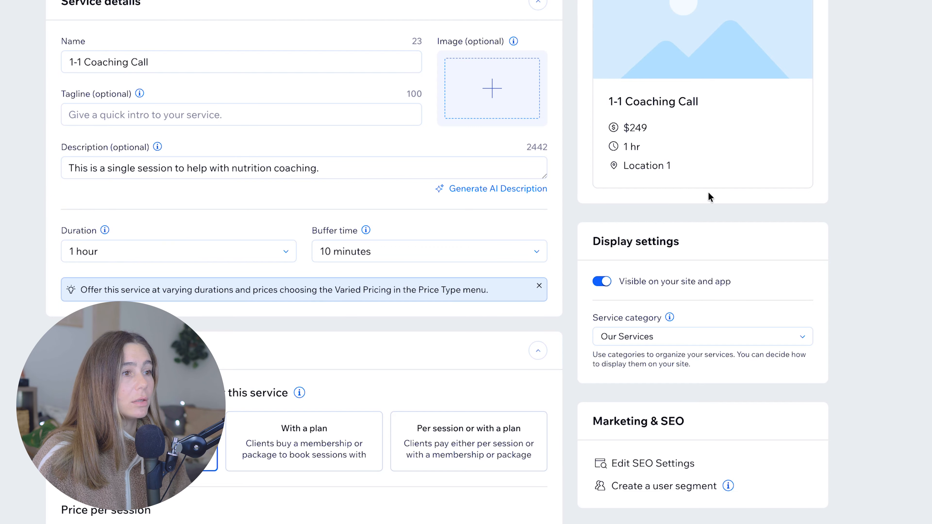
scroll(816, 56, up, 4)
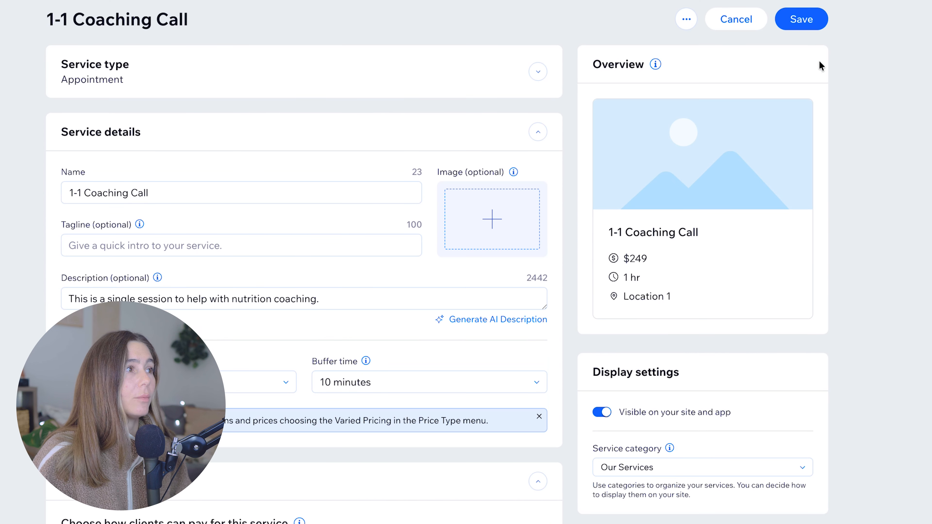
click(820, 19)
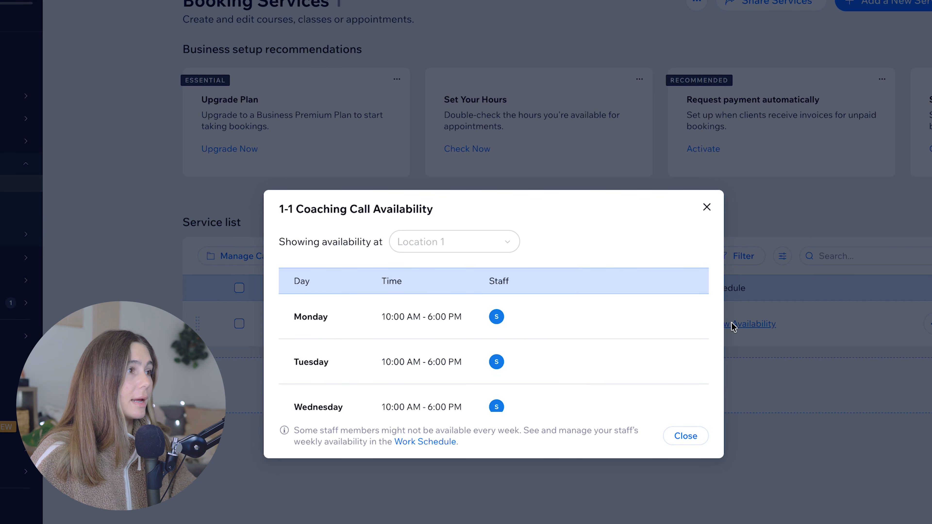
- Review the 1-1 Coaching Call's weekly availability by day, time and staff, and close the overview
scroll(473, 322, down, 3)
scroll(473, 322, up, 3)
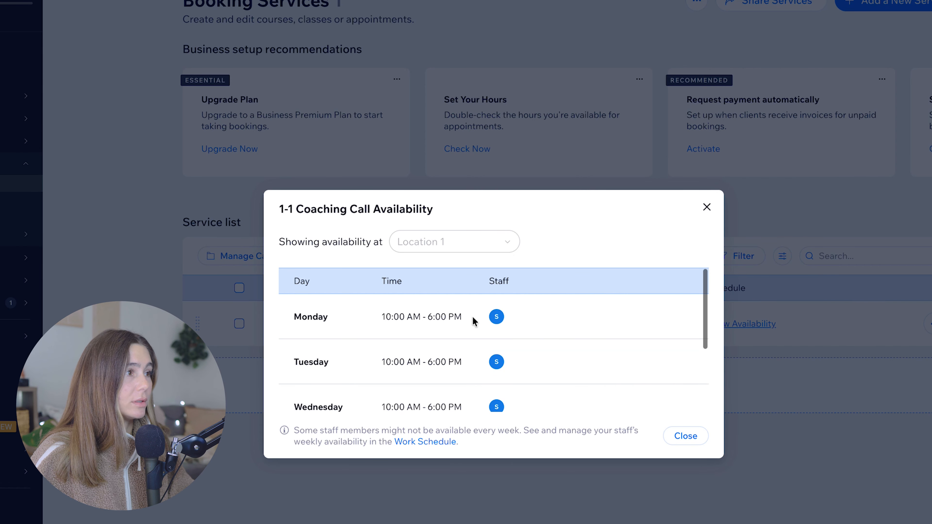
scroll(473, 321, down, 3)
scroll(473, 322, up, 3)
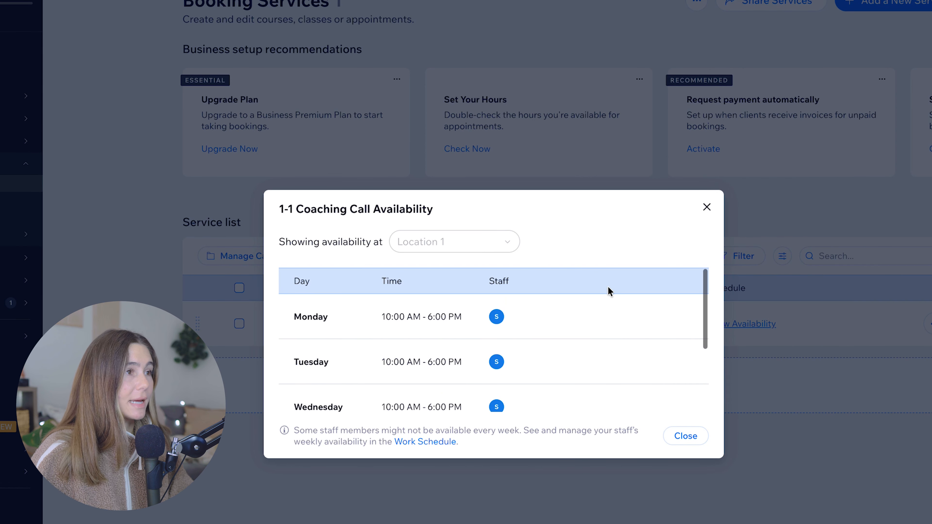
click(707, 207)
- Open the default booking hours and mark Monday and Friday as non-working days
click(760, 324)
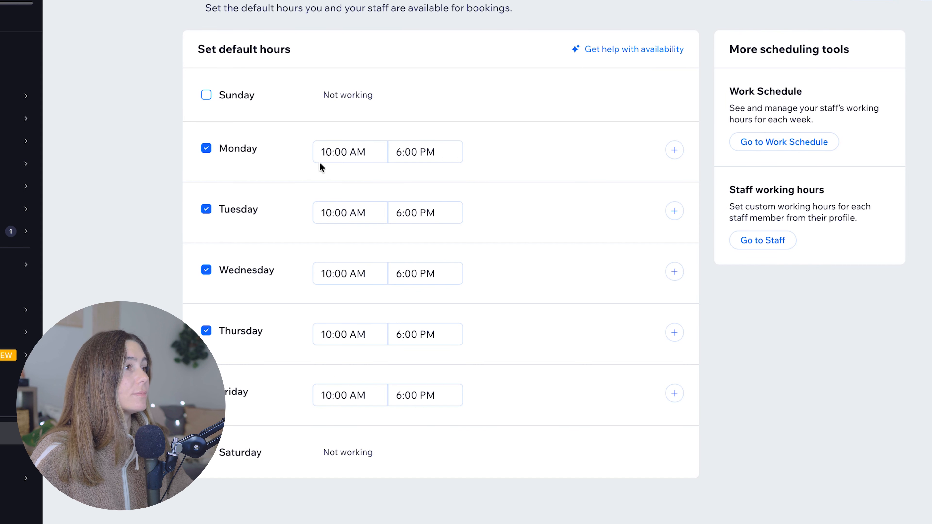
click(207, 148)
click(207, 385)
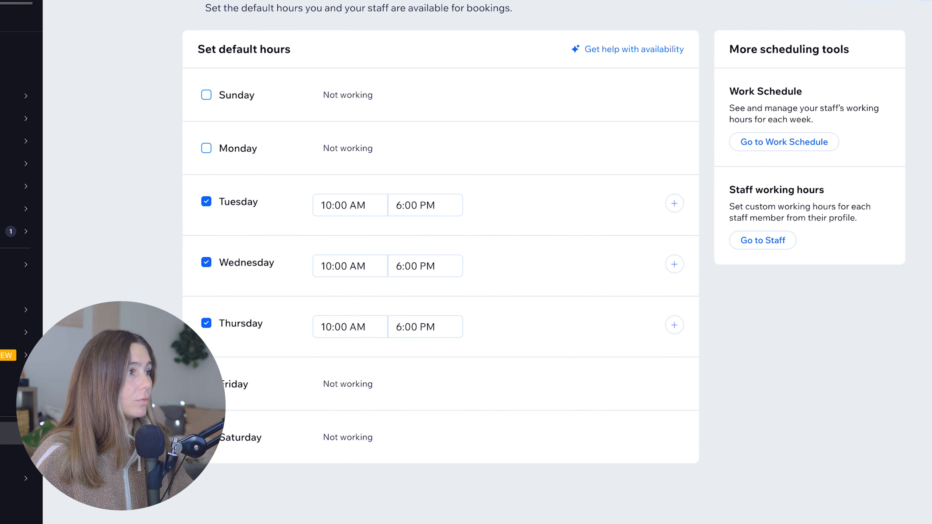
- Set Tuesday's default start time to 12:00 PM
click(334, 202)
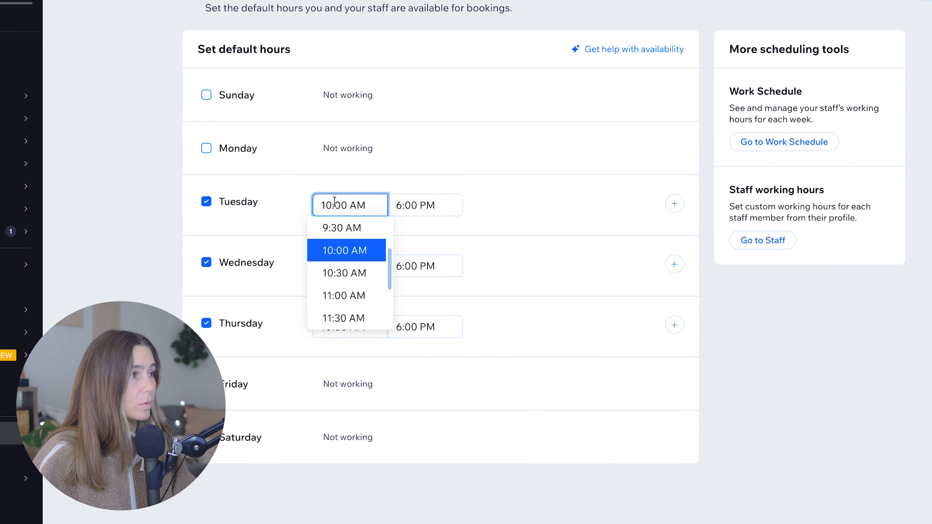
drag(332, 204, 314, 208)
text(12)
key(BackSpace)
key(BackSpace)
key(BackSpace)
key(BackSpace)
key(BackSpace)
key(BackSpace)
key(BackSpace)
text(:00 PM)
click(493, 211)
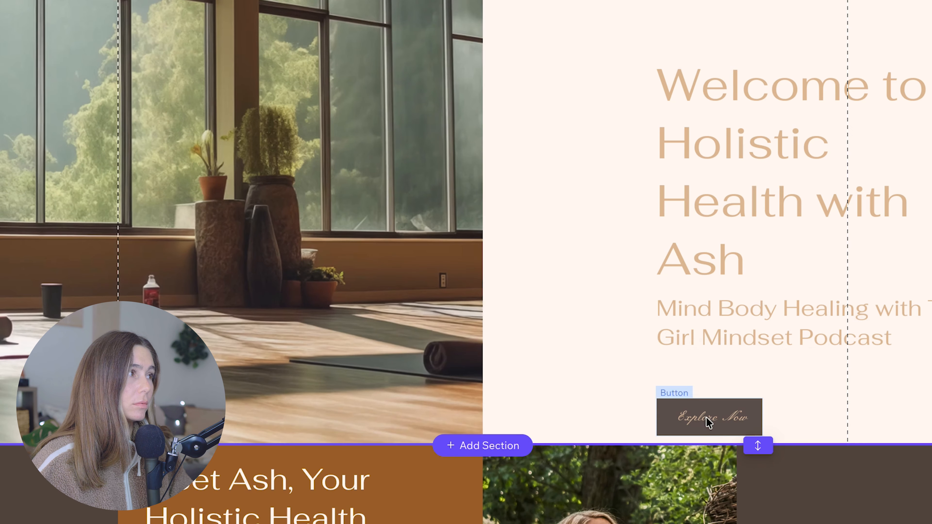
- Set the Explore Now button's link to the Booking page to open in a new window
click(706, 417)
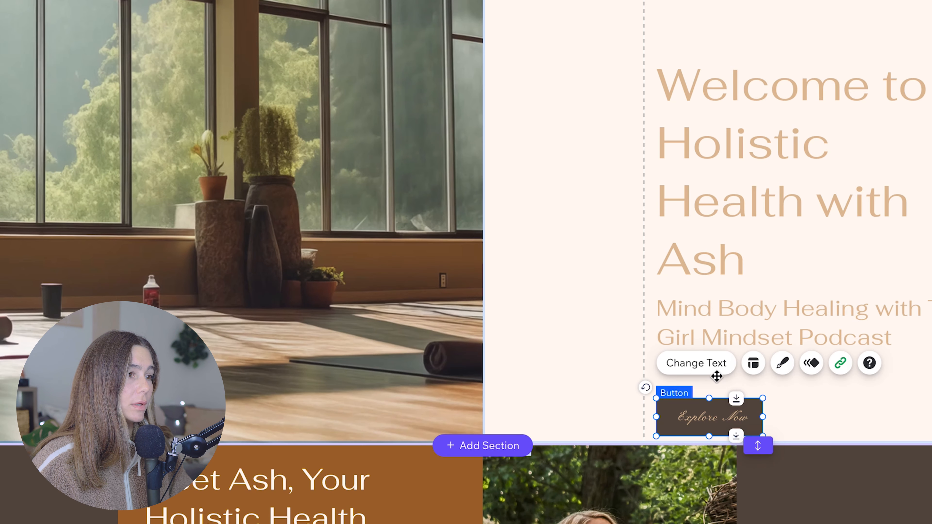
click(841, 364)
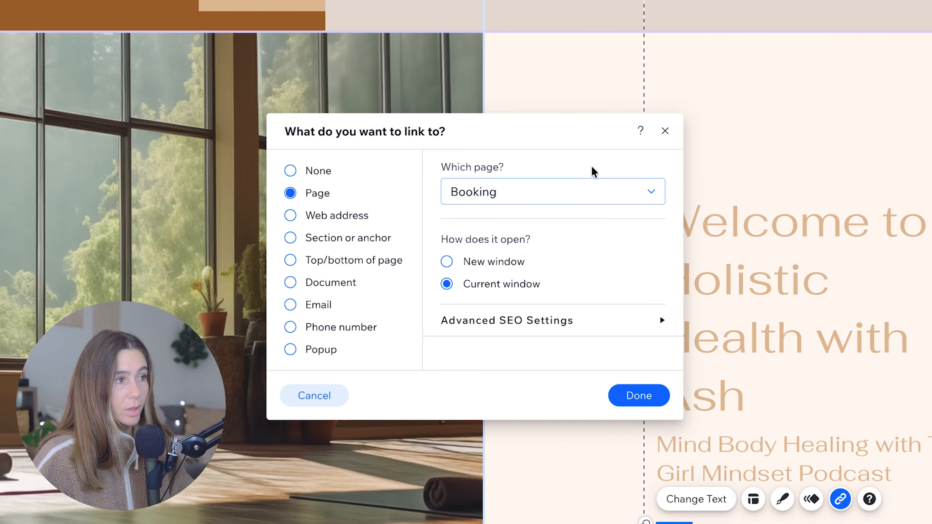
click(494, 263)
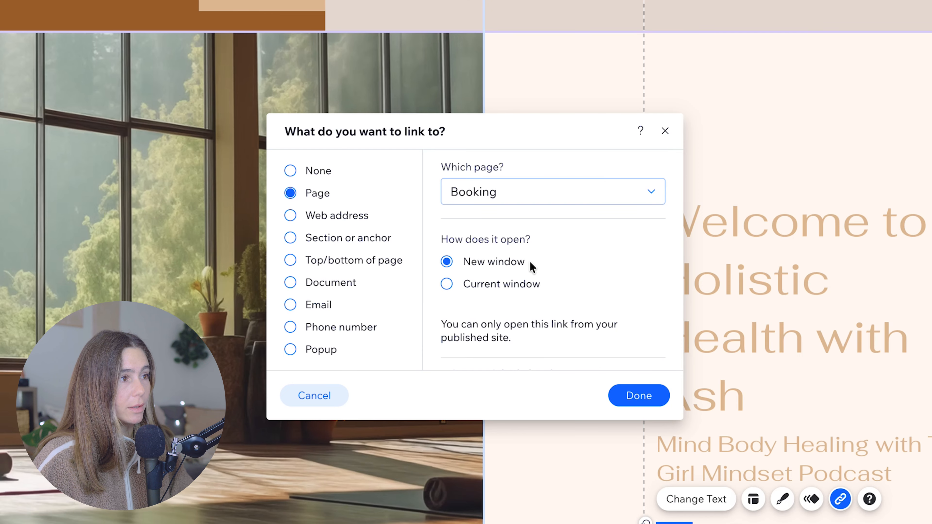
scroll(624, 389, down, 1)
click(635, 395)
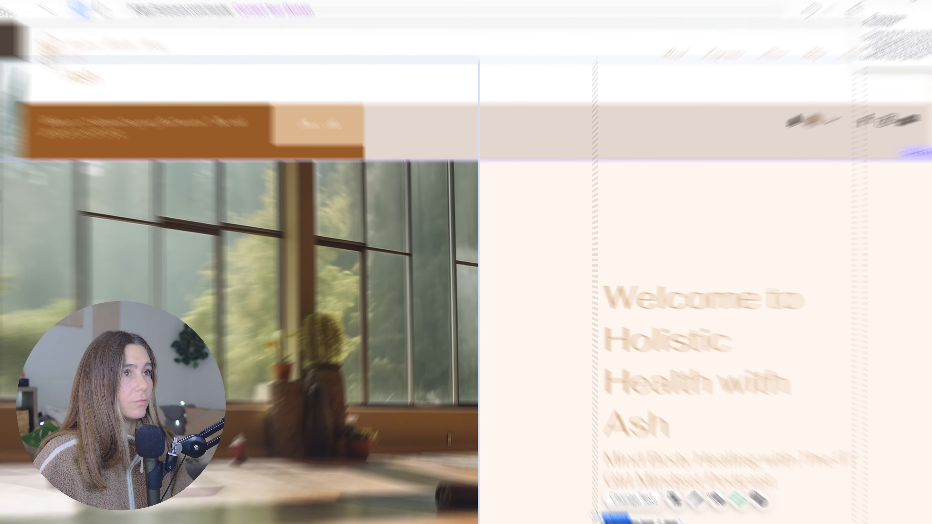
- Preview the site, follow the Explore Now button to the Booking page and start booking the 1-1 Coaching Call
click(893, 8)
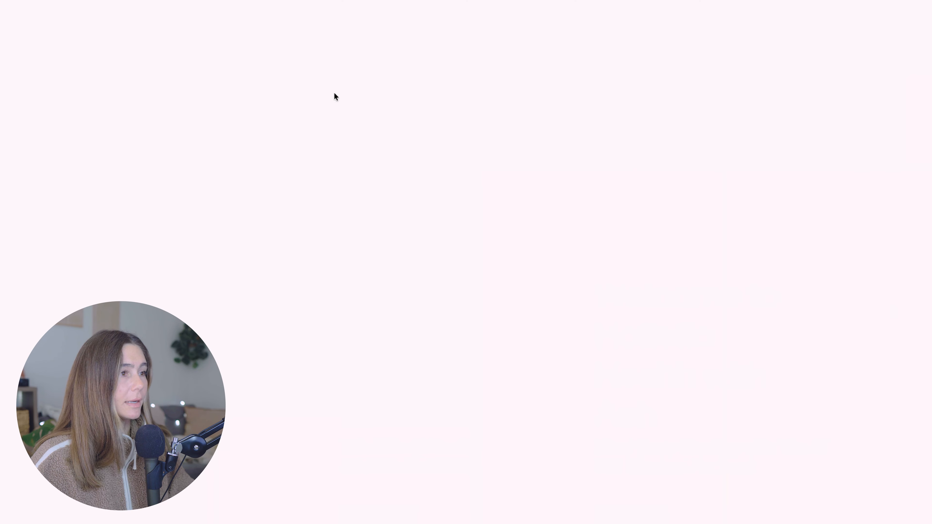
click(632, 437)
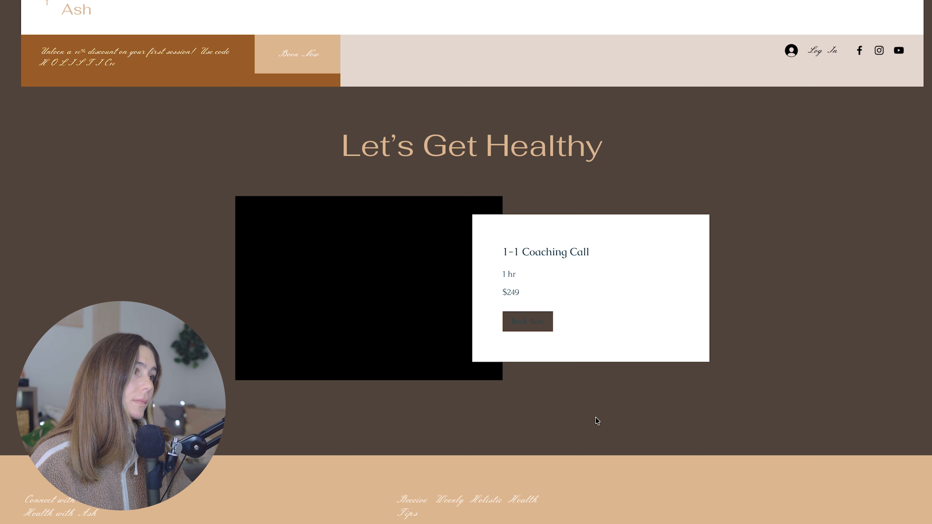
click(524, 325)
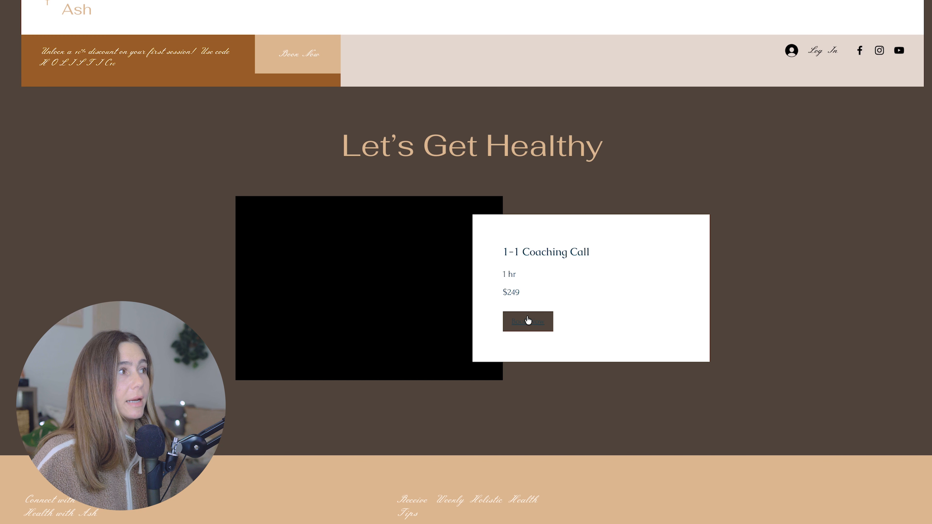